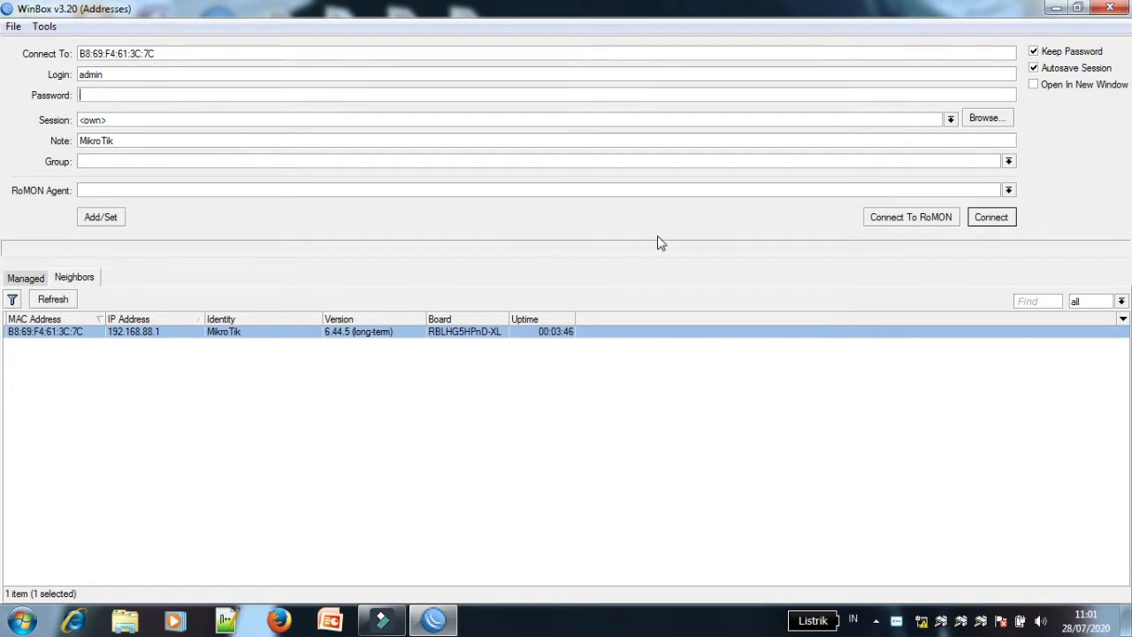
# Step: Connect to the MikroTik router as admin and remove its default configuration
pyautogui.click(987, 218)
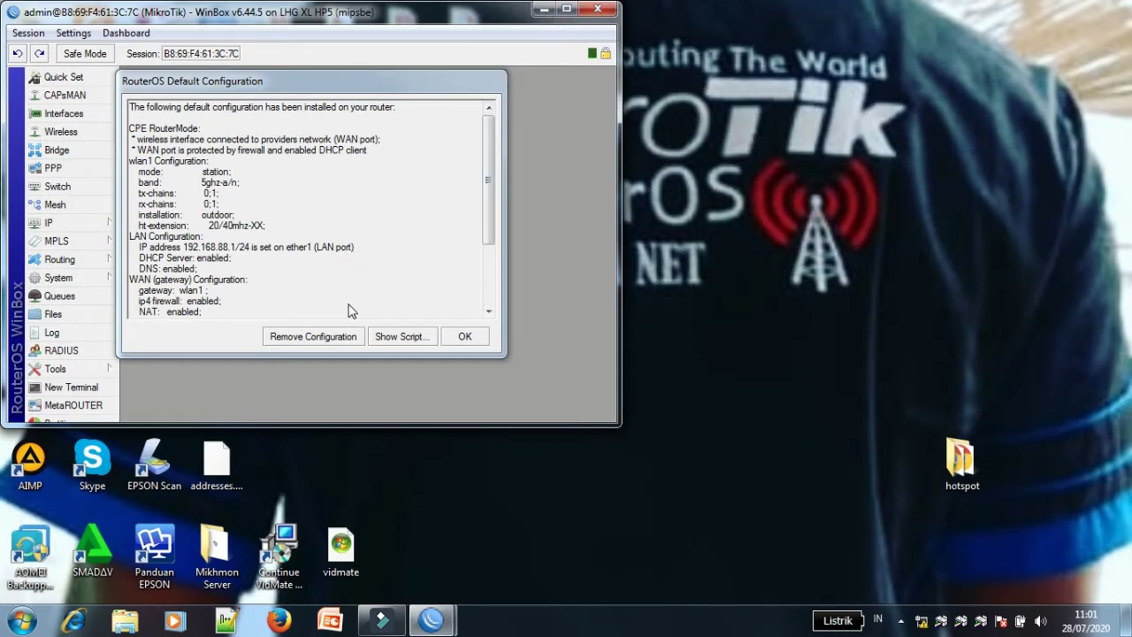
pyautogui.click(313, 336)
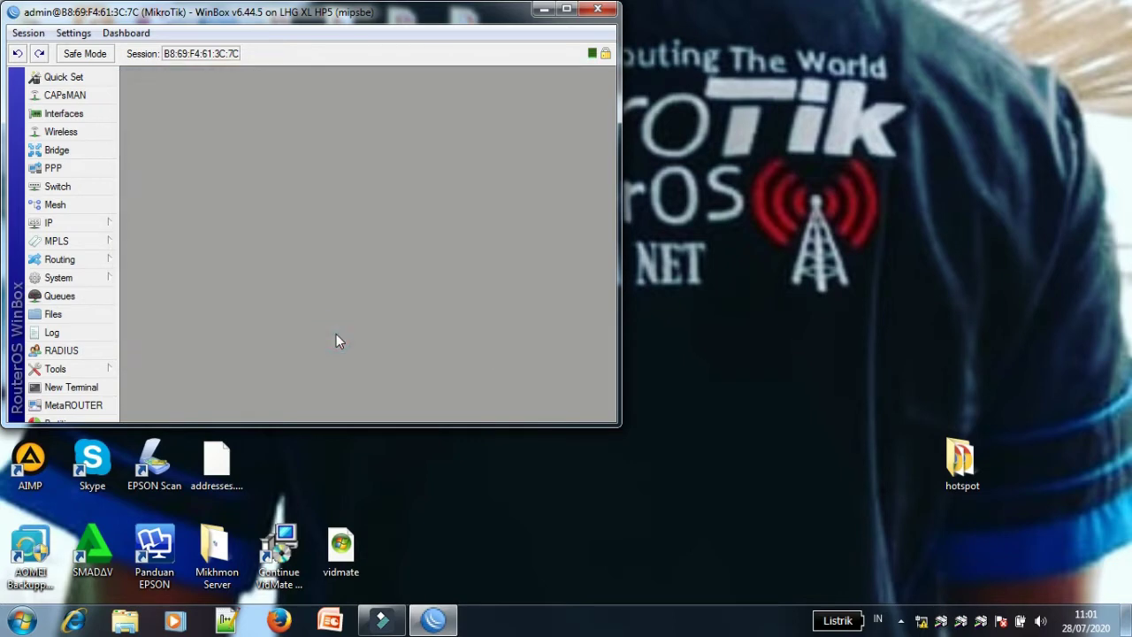
pyautogui.click(567, 9)
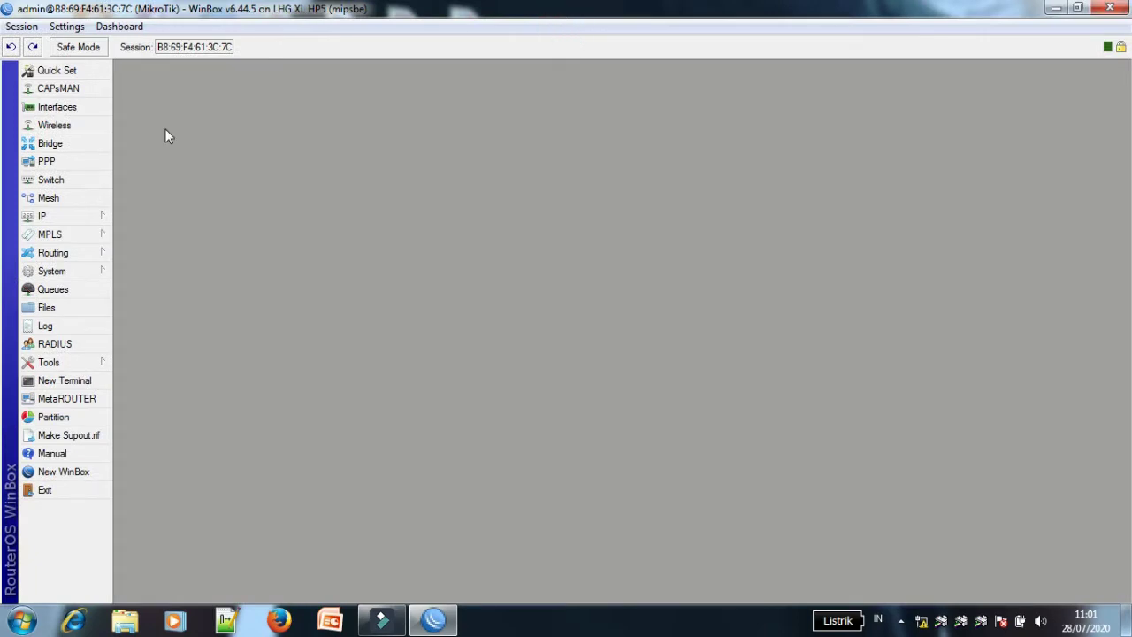
# Step: Start a new entry in the IP address list with the address 10.13.13.88/24
pyautogui.click(77, 218)
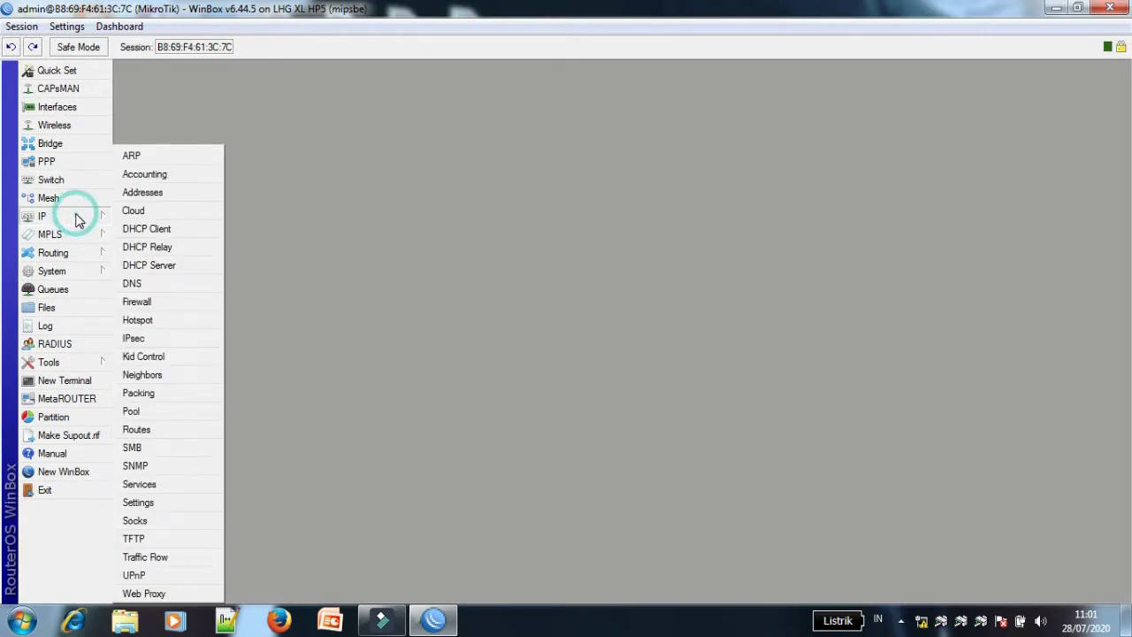
pyautogui.click(137, 196)
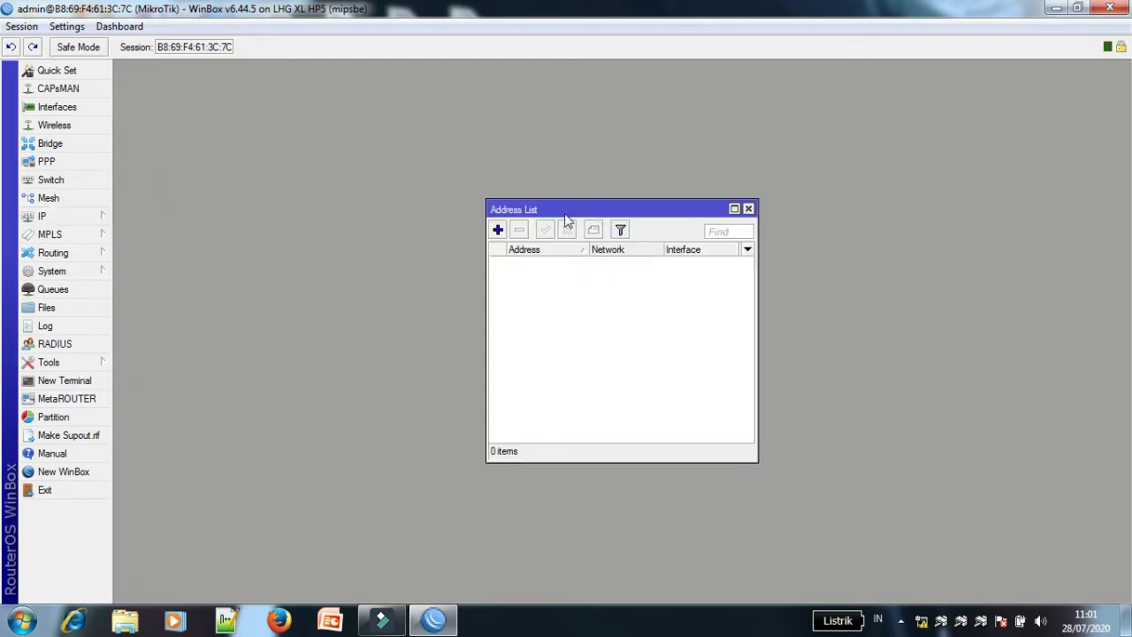
pyautogui.click(498, 230)
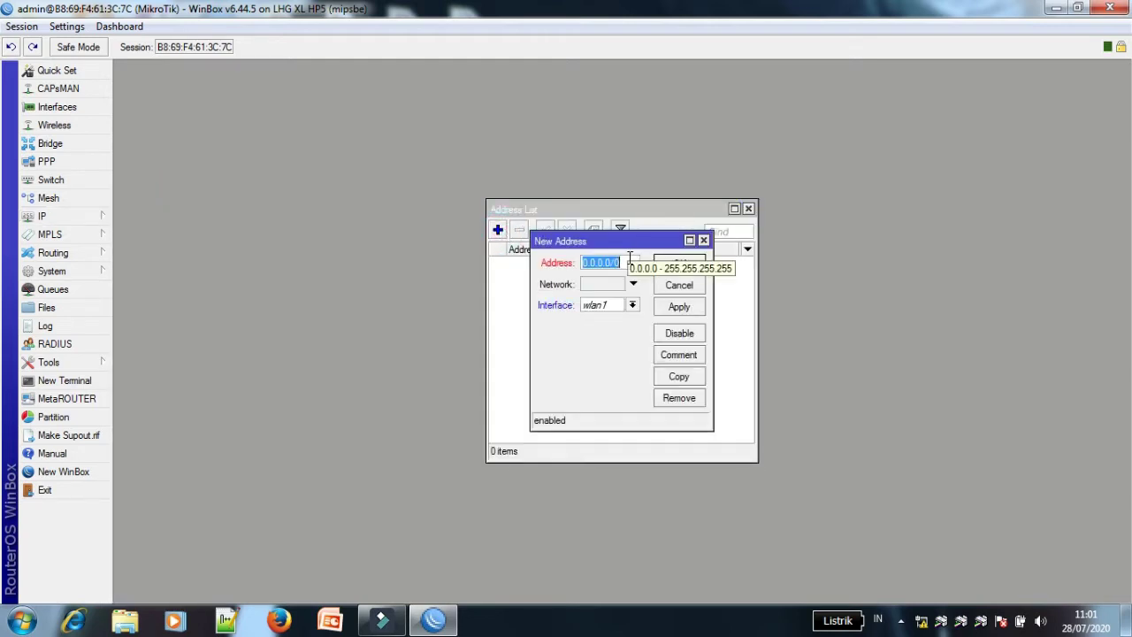
pyautogui.write('1')
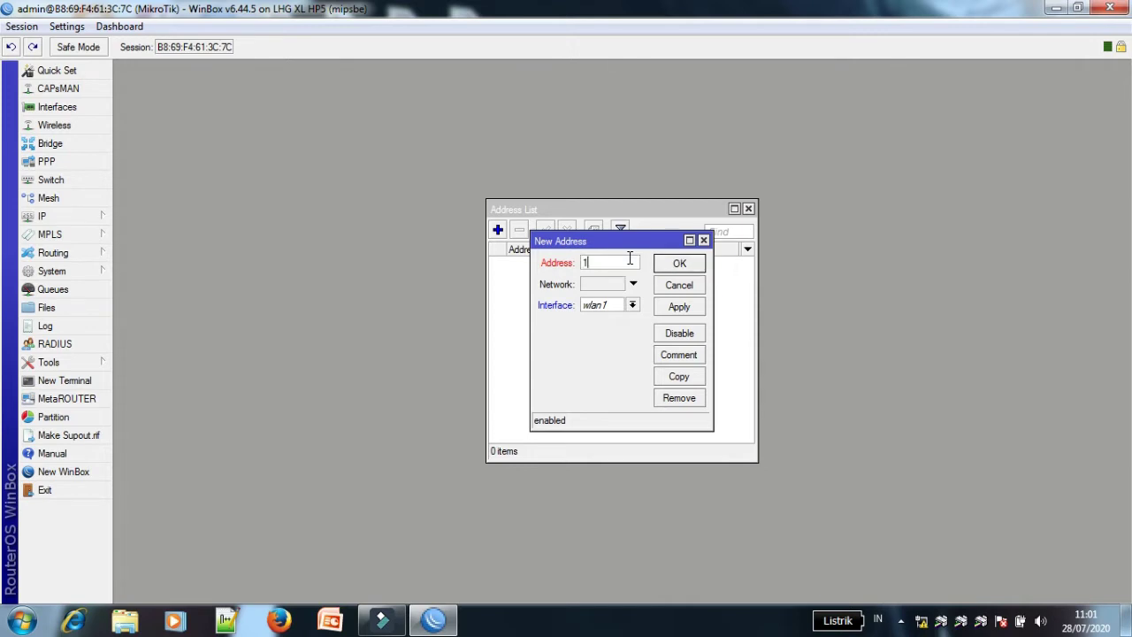
pyautogui.write('0.13.13.')
pyautogui.write('99')
pyautogui.write('/')
pyautogui.press('BackSpace')
pyautogui.press('BackSpace')
pyautogui.write('88/')
pyautogui.press('BackSpace')
pyautogui.write('/24')
# Step: Assign the new IP address to interface ether1, save it and close the address list
pyautogui.click(633, 305)
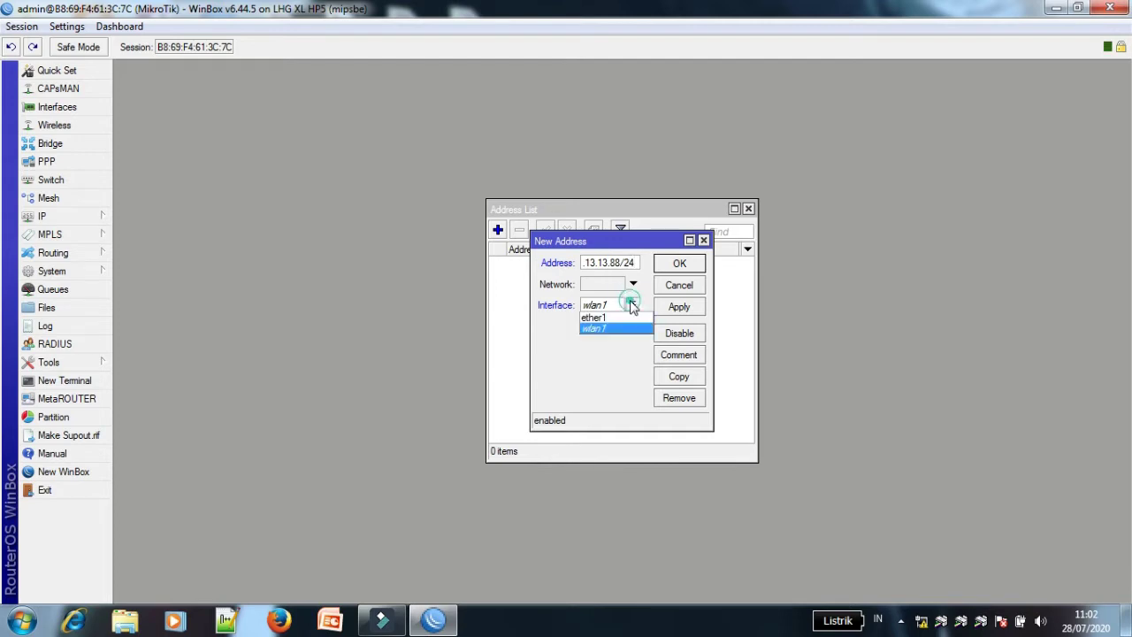
pyautogui.click(624, 315)
pyautogui.click(671, 307)
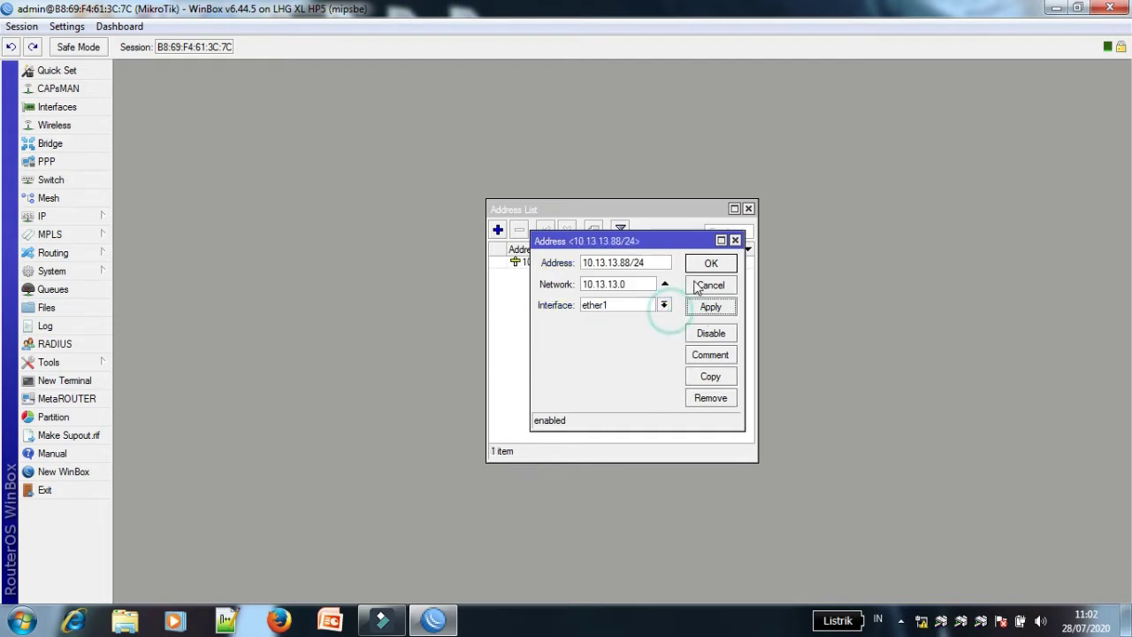
pyautogui.click(690, 265)
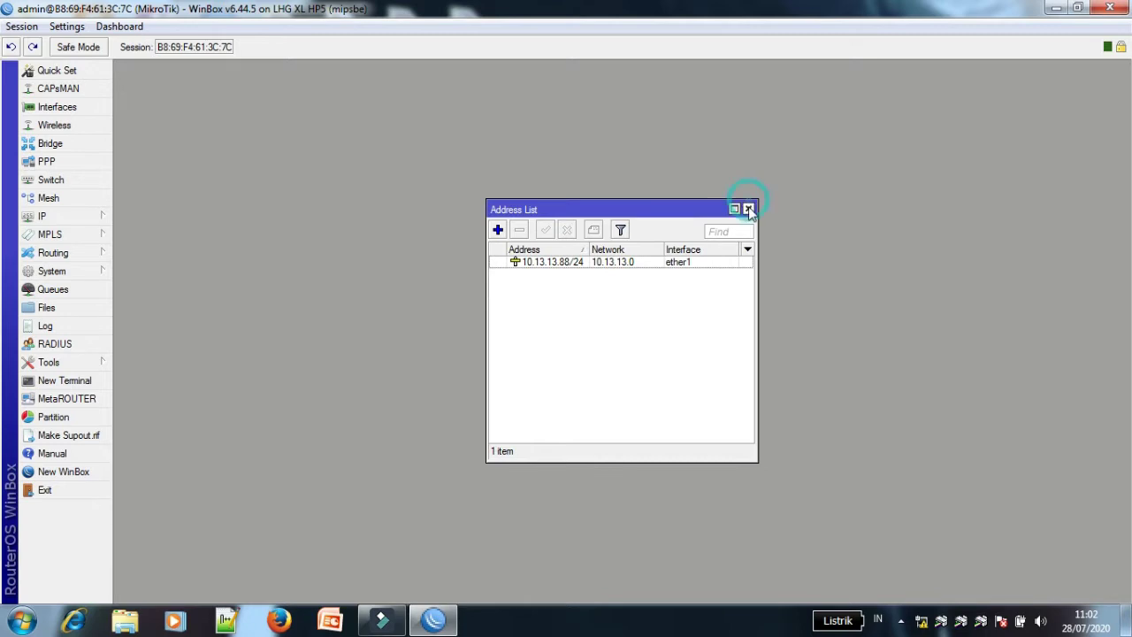
pyautogui.click(748, 209)
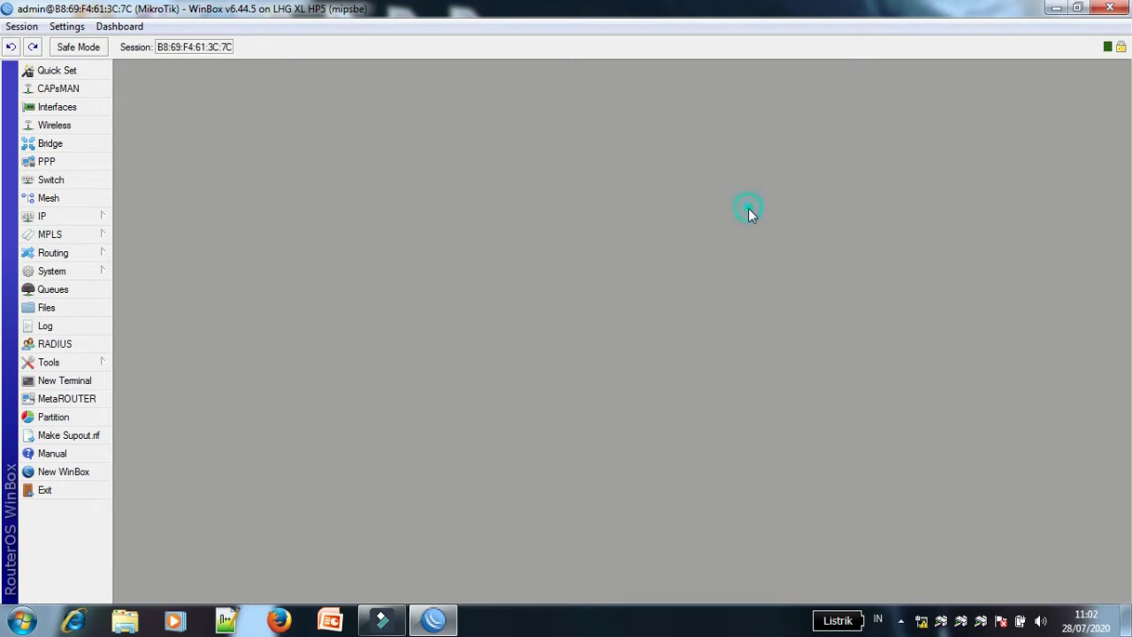
# Step: Enable the wlan1 wireless interface and maximize the wireless tables
pyautogui.click(62, 126)
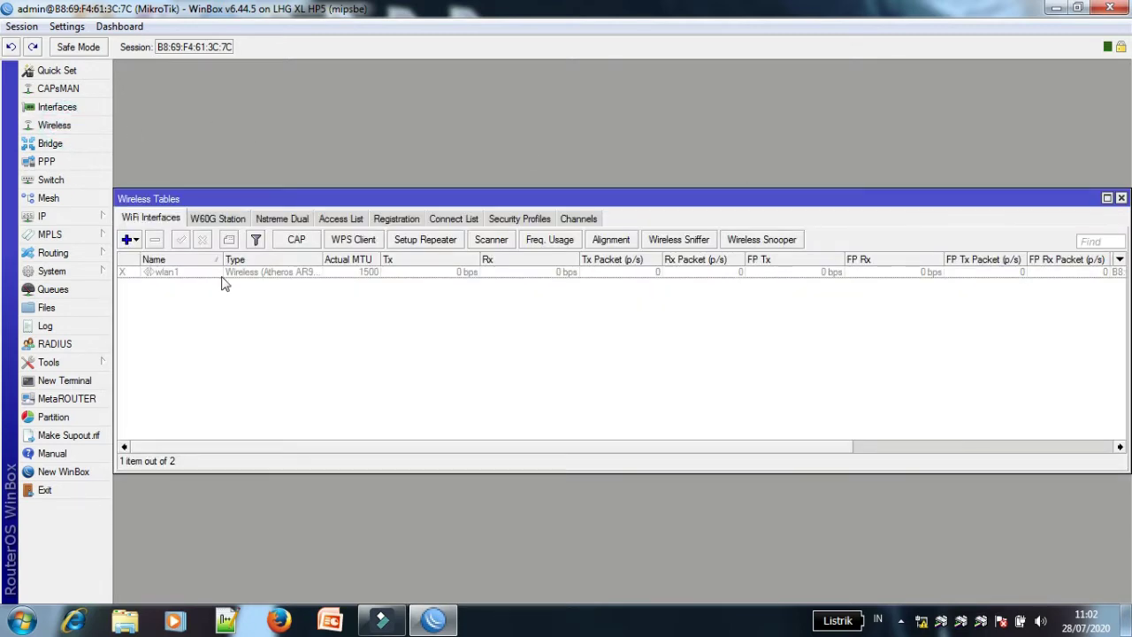
pyautogui.click(221, 278)
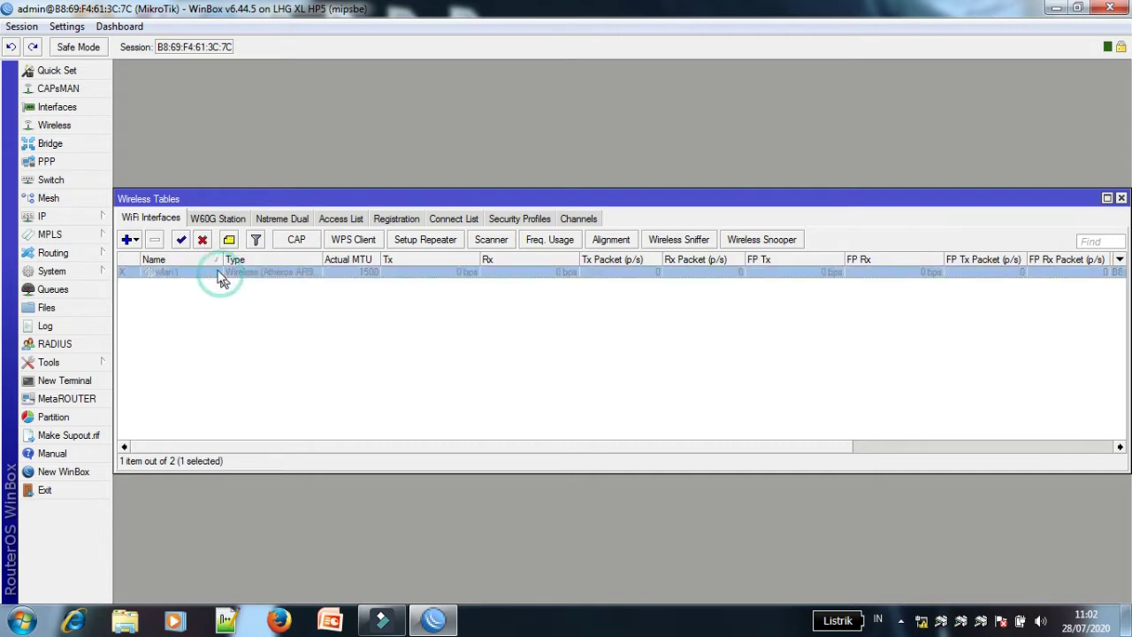
pyautogui.click(182, 241)
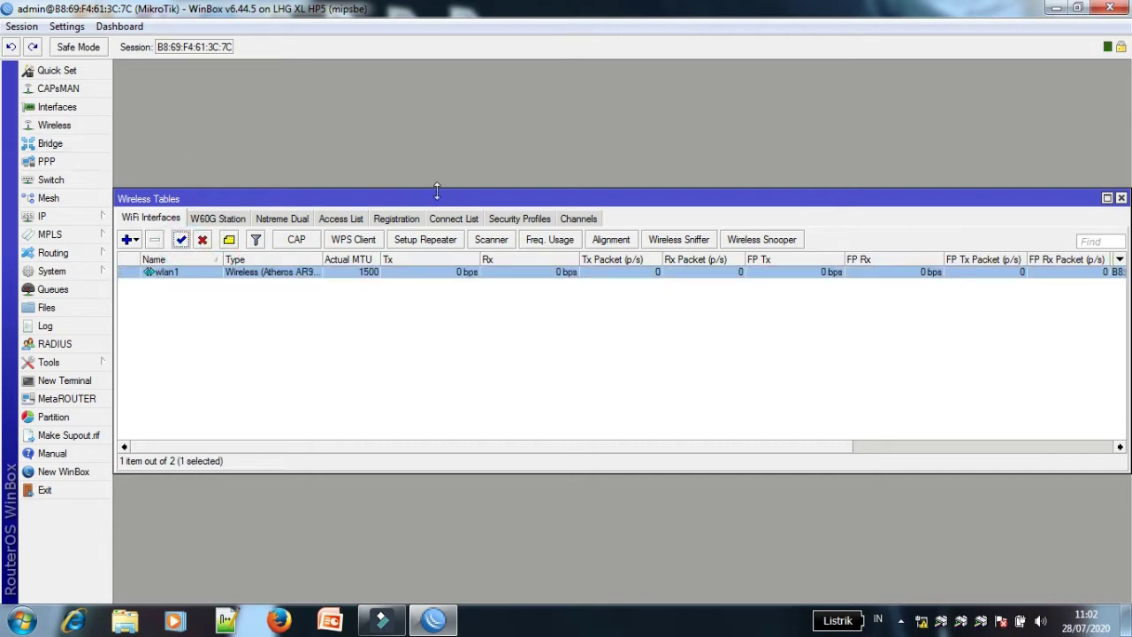
pyautogui.click(1106, 197)
# Step: Create a new bridge interface named bridge1 with its default settings
pyautogui.click(49, 145)
pyautogui.click(126, 239)
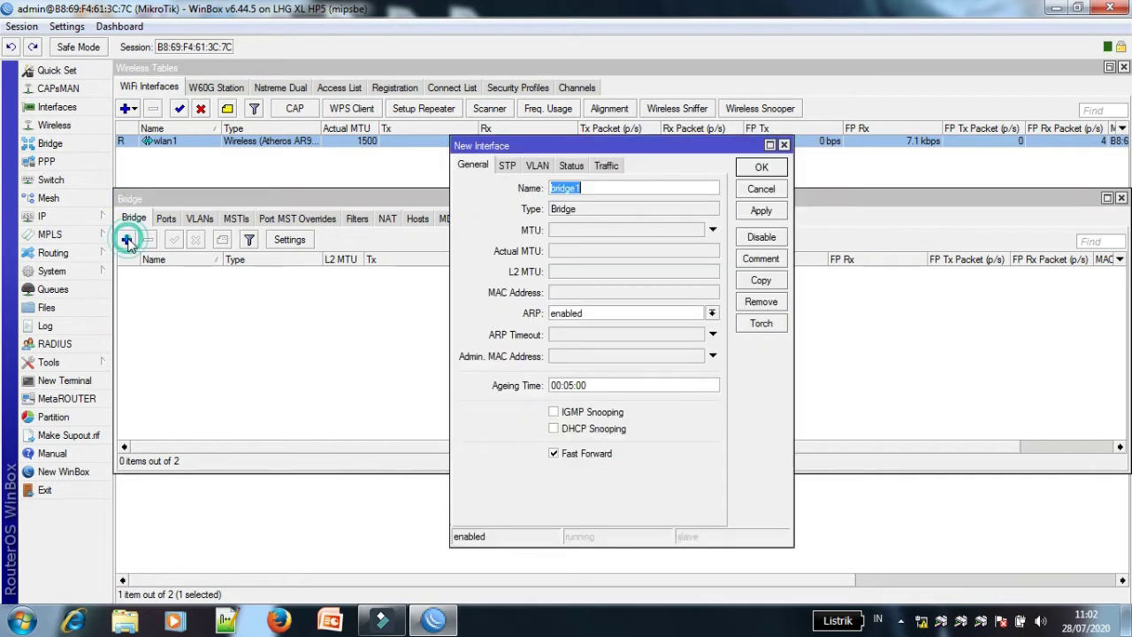
pyautogui.click(759, 211)
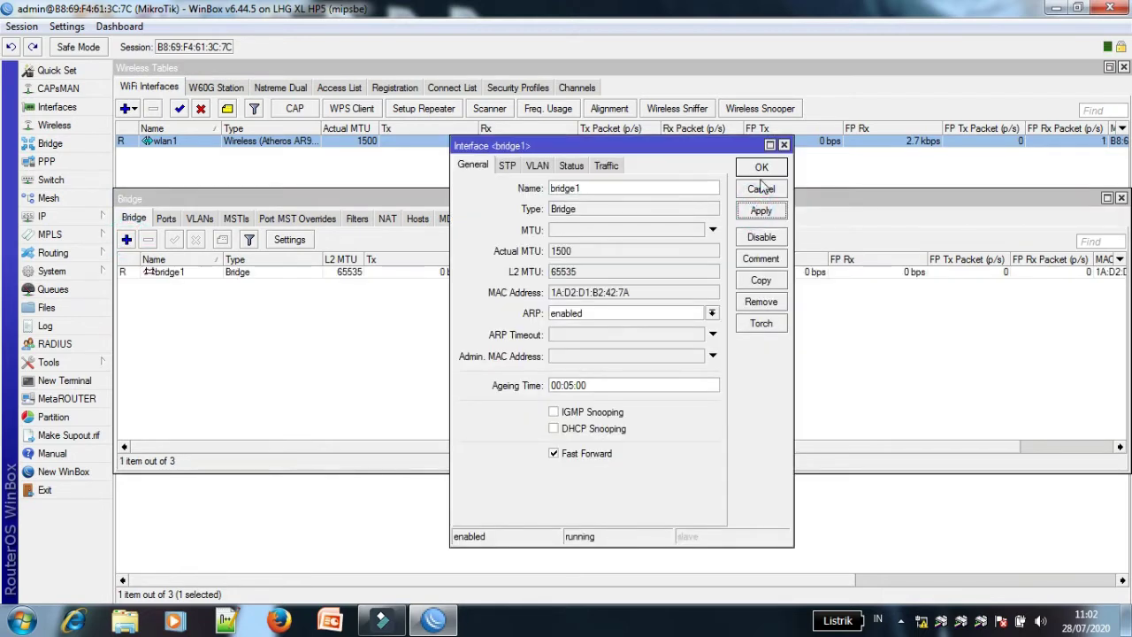
pyautogui.click(762, 167)
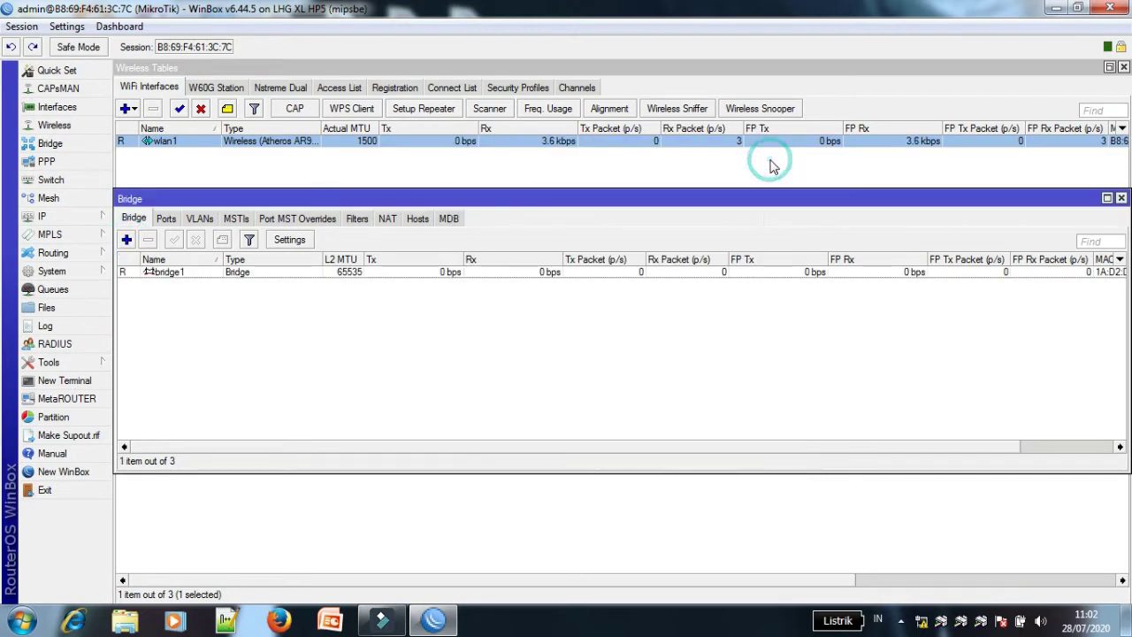
# Step: Add wlan1 as a port of bridge1
pyautogui.click(165, 218)
pyautogui.click(127, 240)
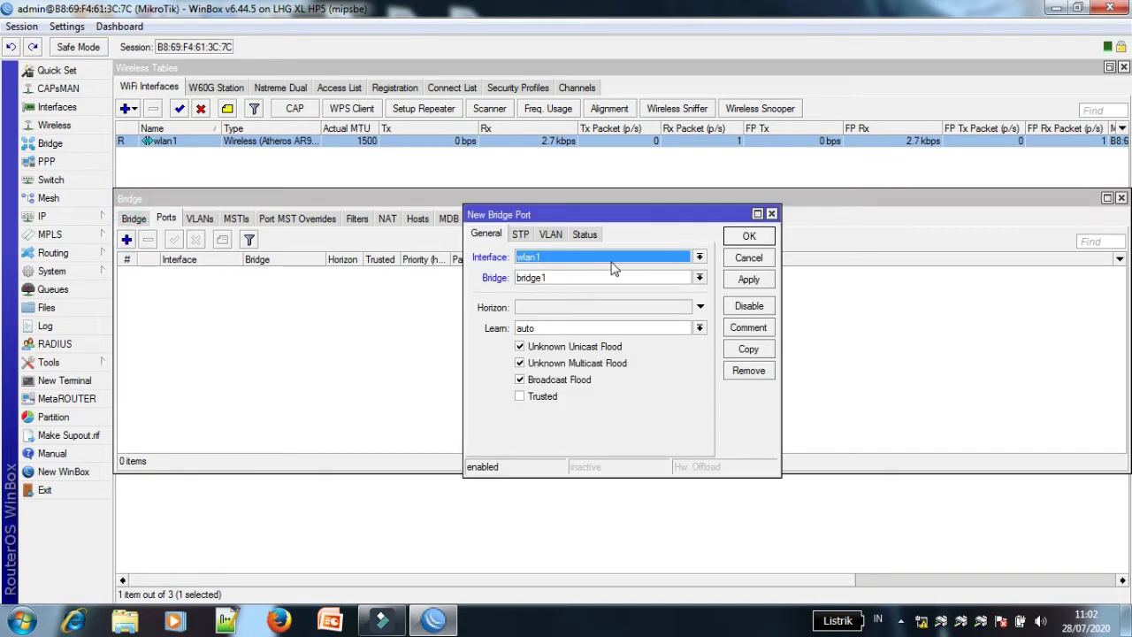
pyautogui.click(757, 237)
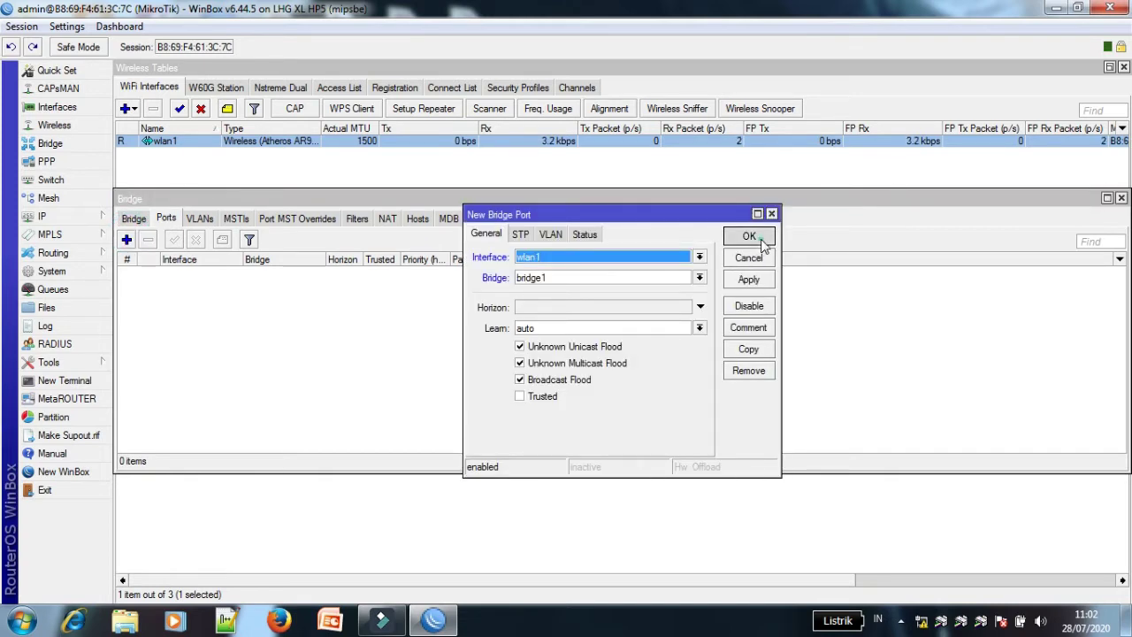
# Step: Add ether1 as a port of bridge1, reconnect to the router and close the bridge settings
pyautogui.click(127, 240)
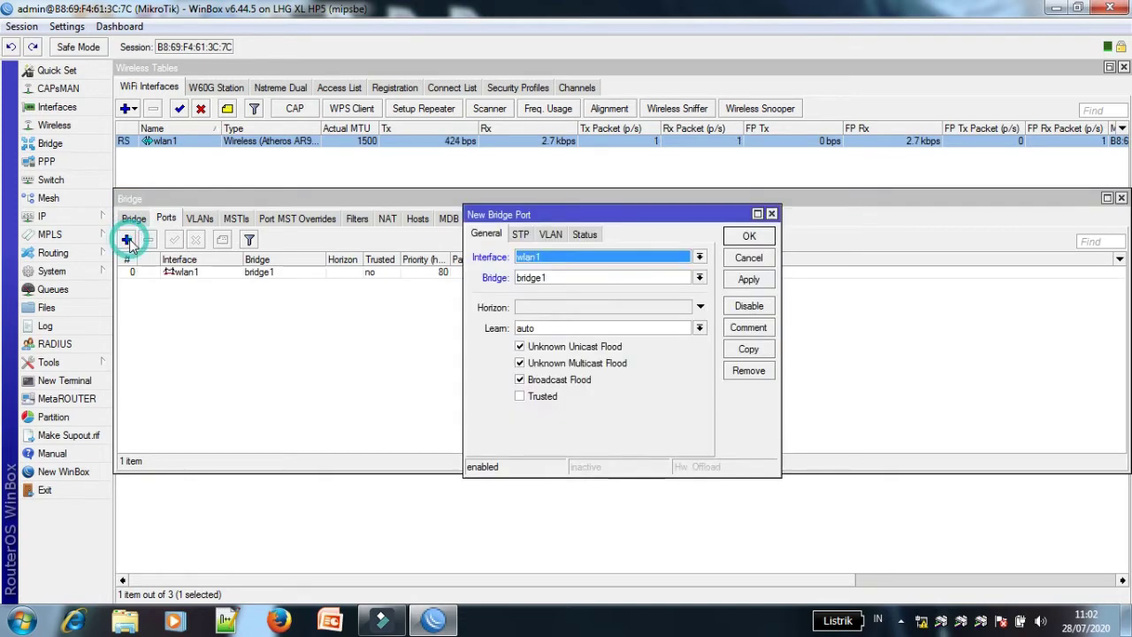
pyautogui.click(699, 256)
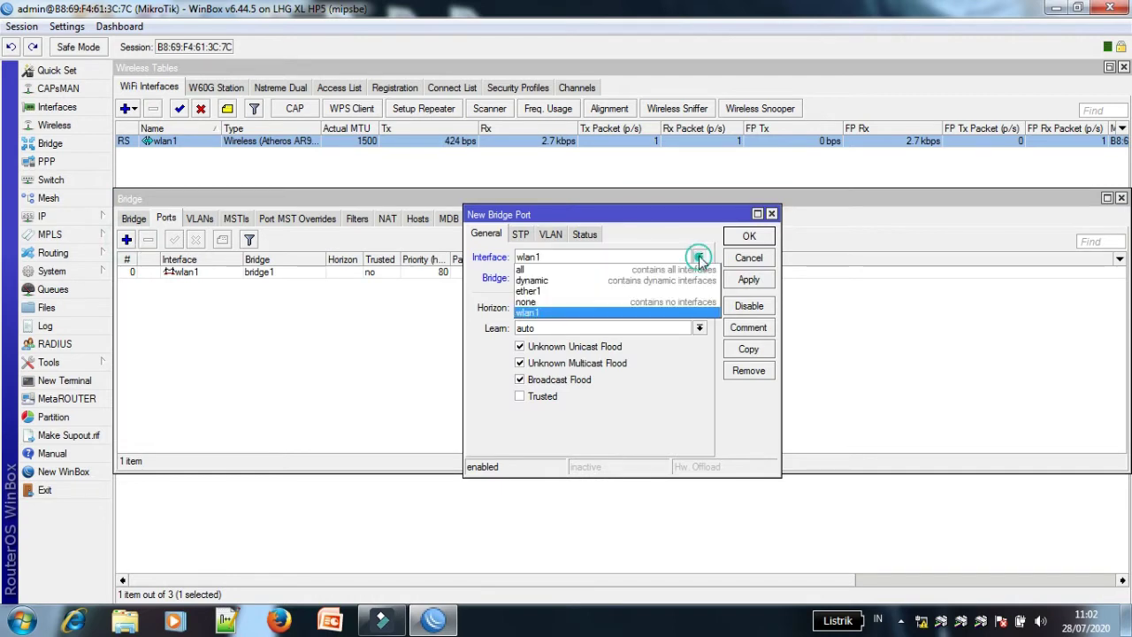
pyautogui.click(667, 288)
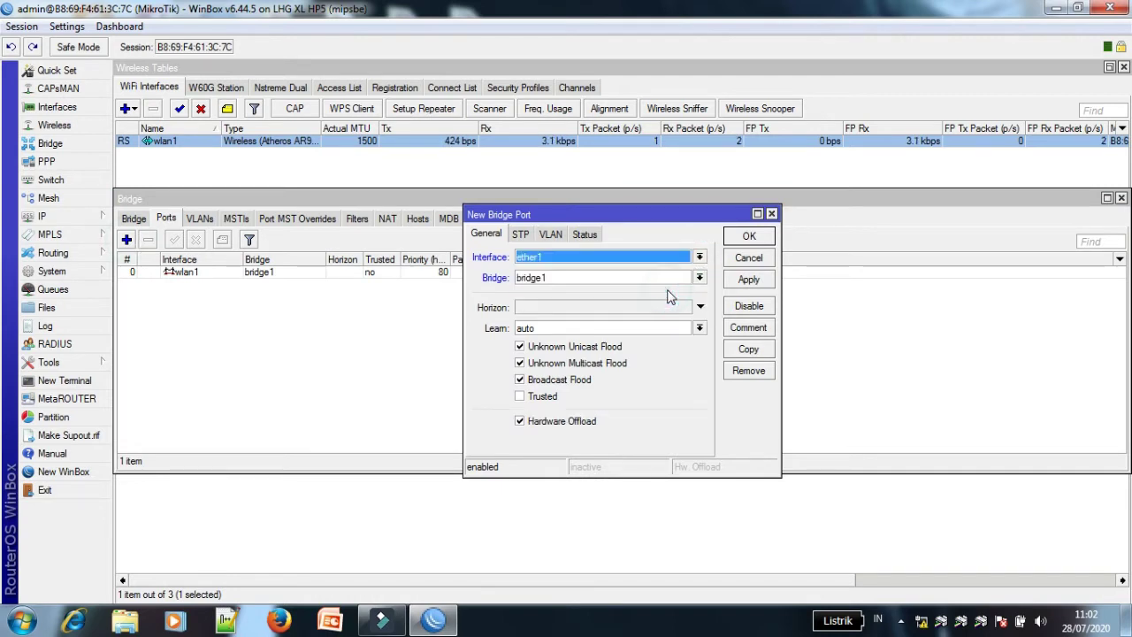
pyautogui.click(764, 241)
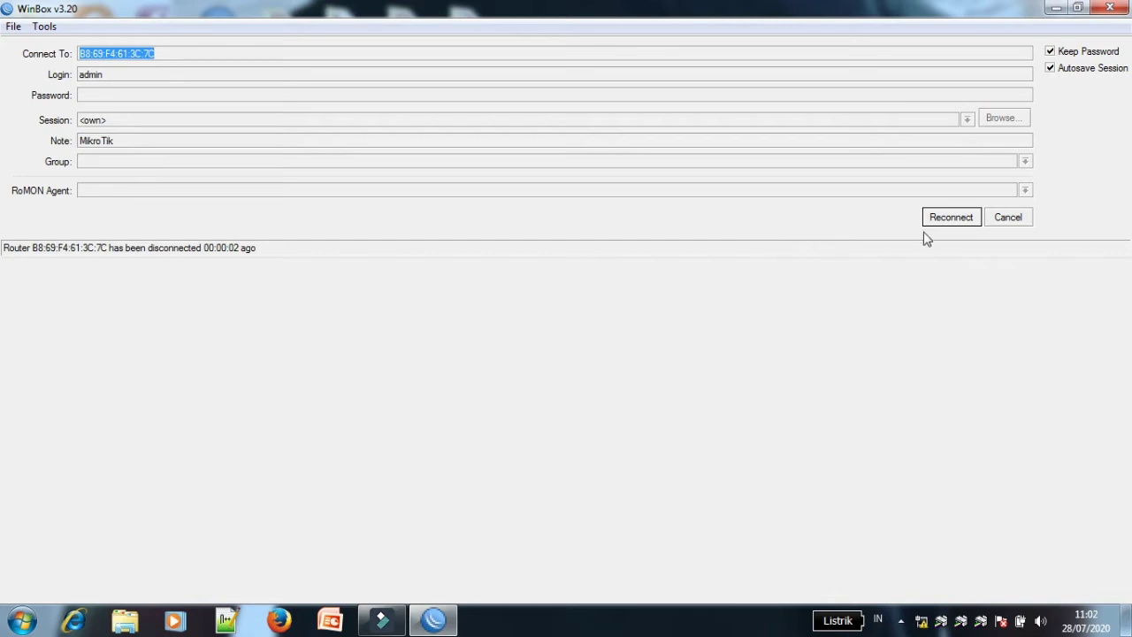
pyautogui.click(950, 217)
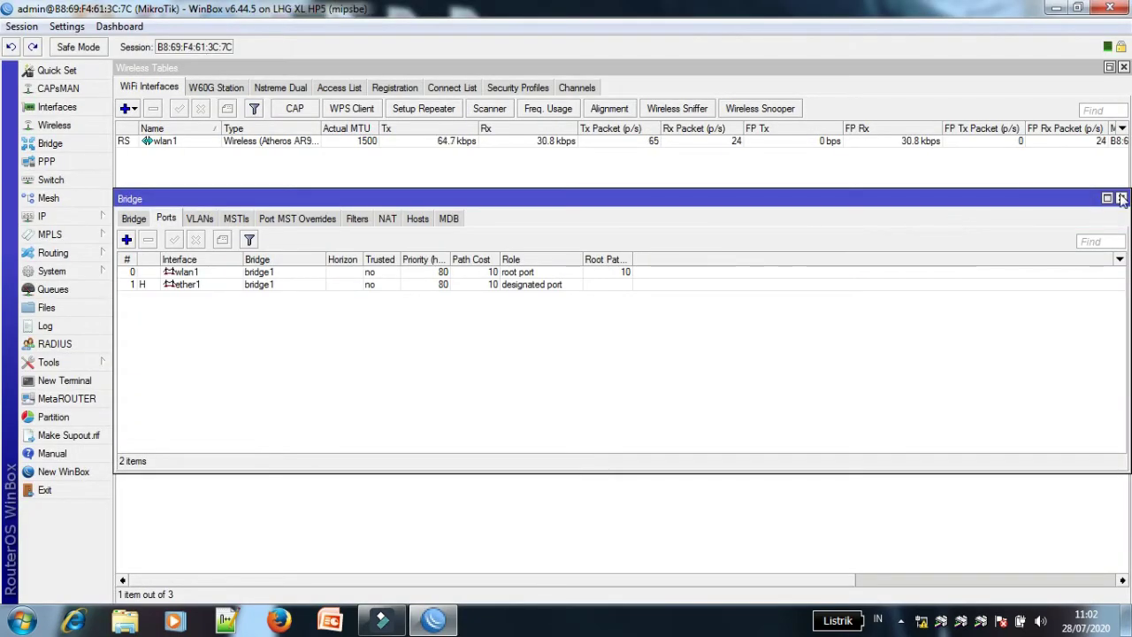
pyautogui.click(1120, 198)
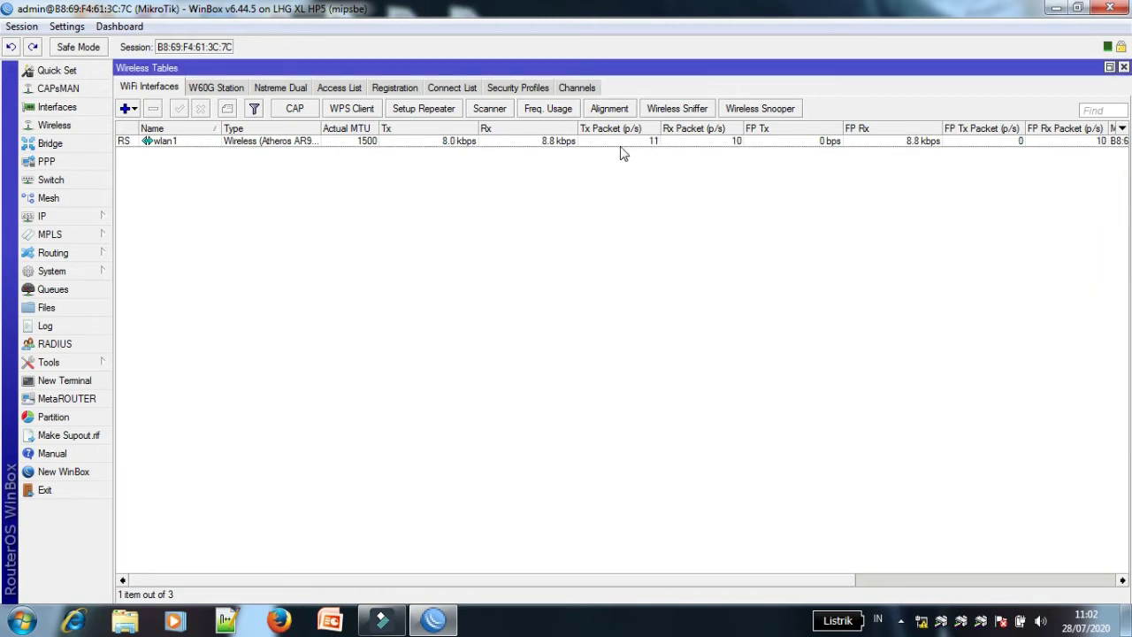
# Step: Set the wireless mode of wlan1 to bridge
pyautogui.doubleClick(237, 144)
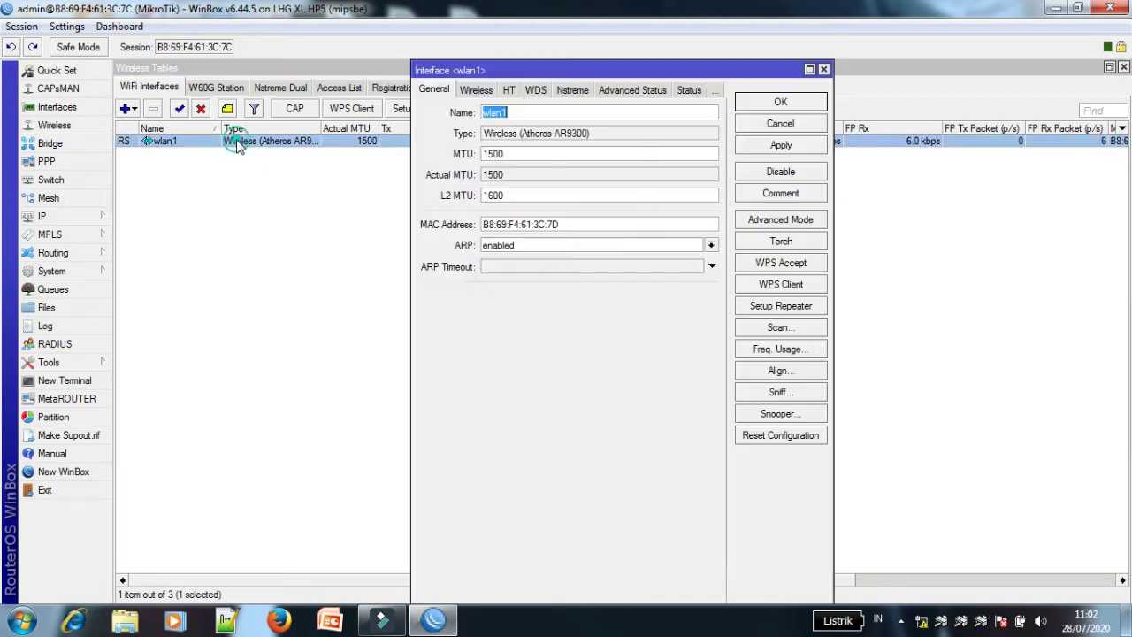
pyautogui.click(478, 91)
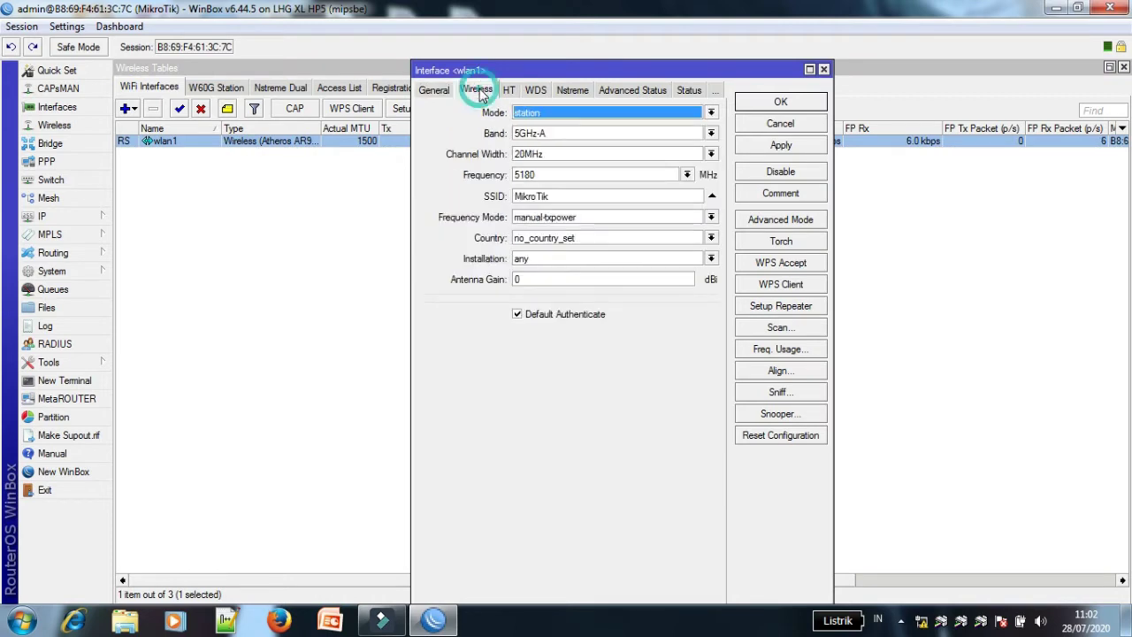
pyautogui.click(709, 114)
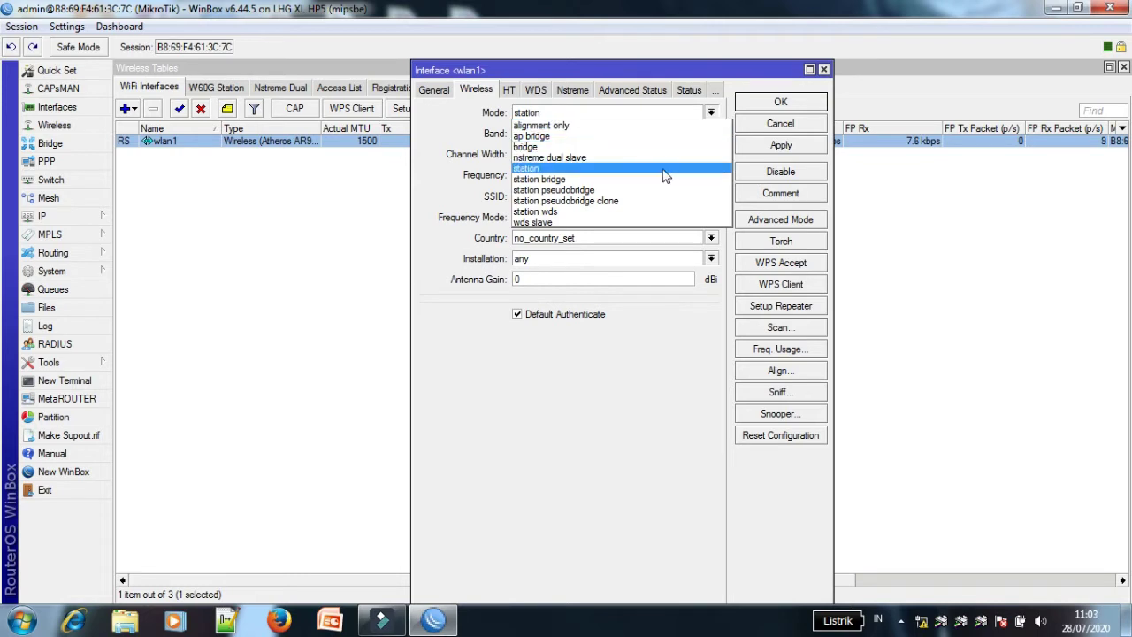
pyautogui.click(623, 148)
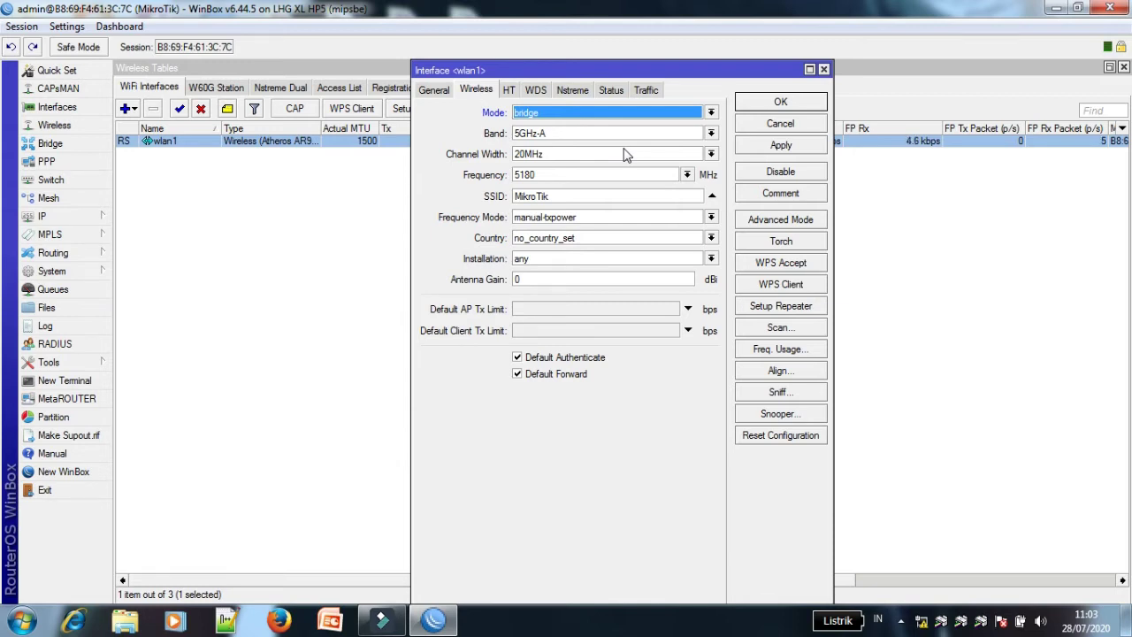
pyautogui.click(711, 113)
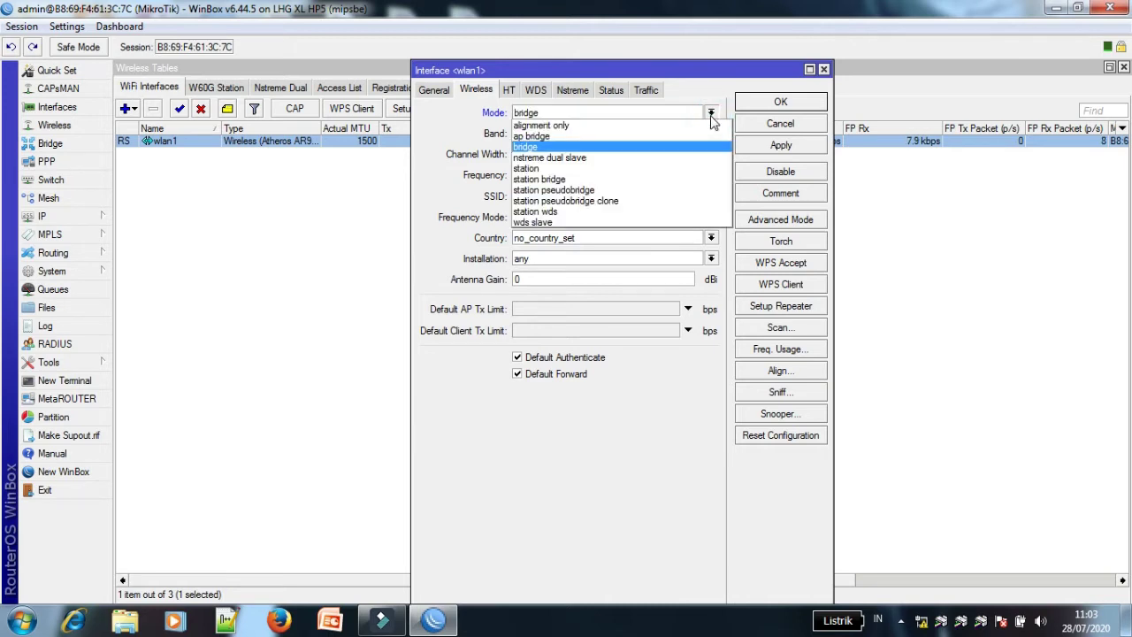
pyautogui.click(620, 147)
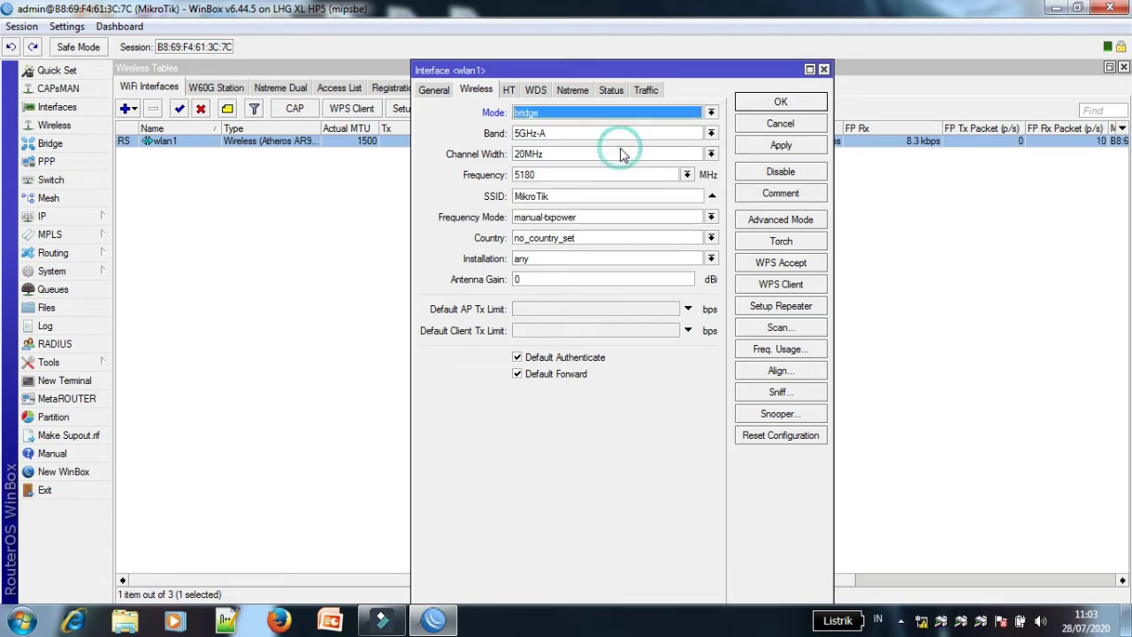
# Step: Set wlan1's band to 5GHz-A/N and channel width to 20/40MHz eC, and reveal its advanced wireless settings
pyautogui.click(710, 134)
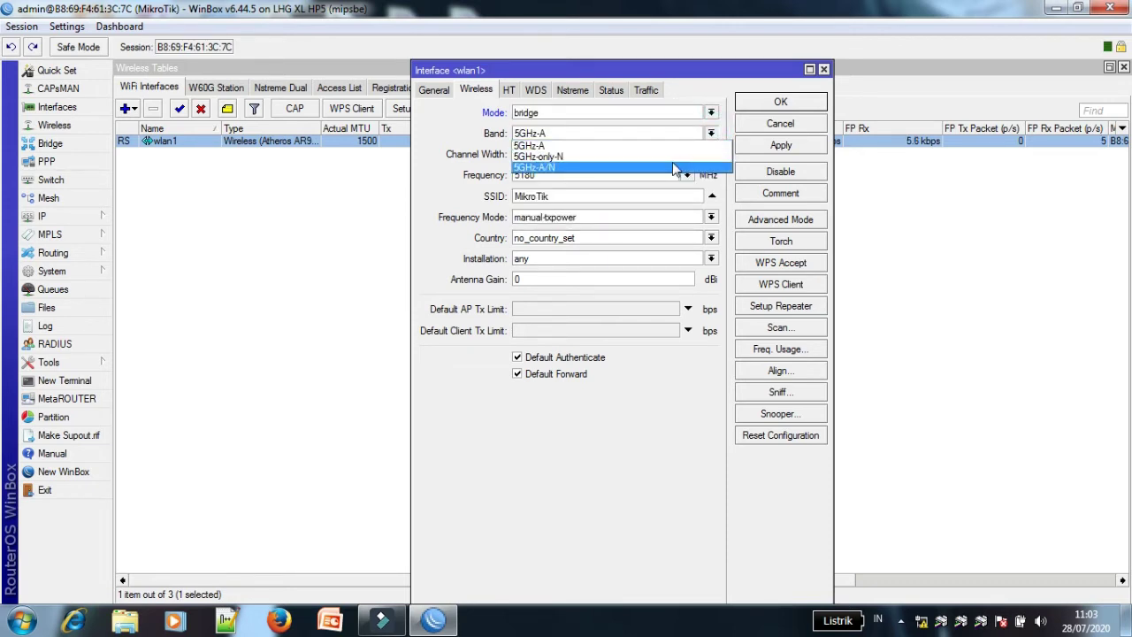
pyautogui.click(673, 164)
pyautogui.click(709, 154)
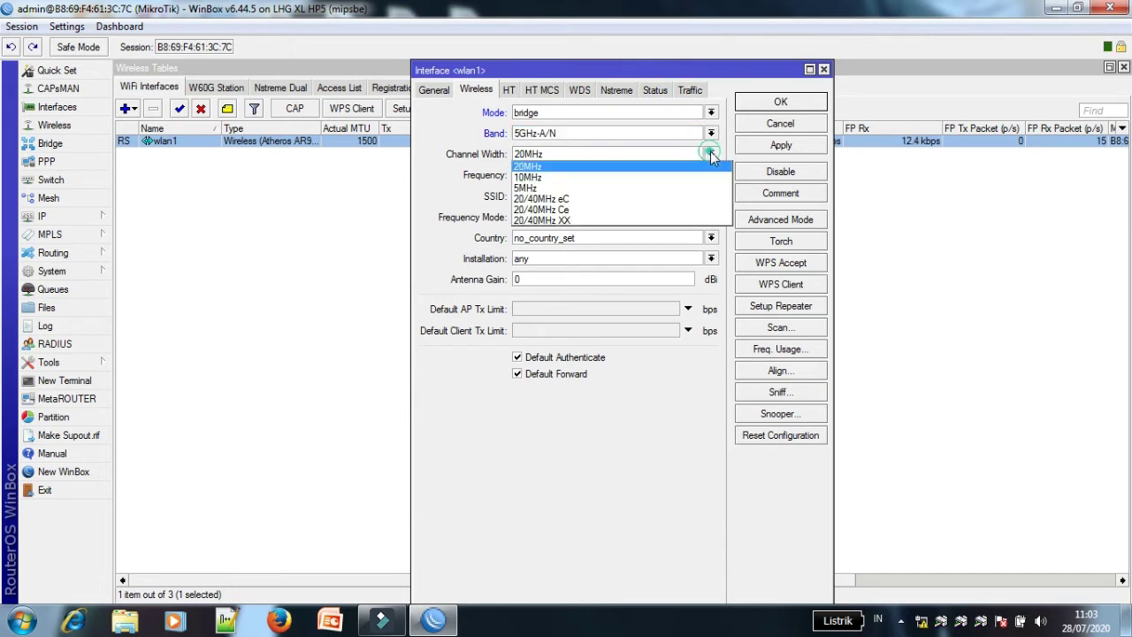
pyautogui.click(657, 200)
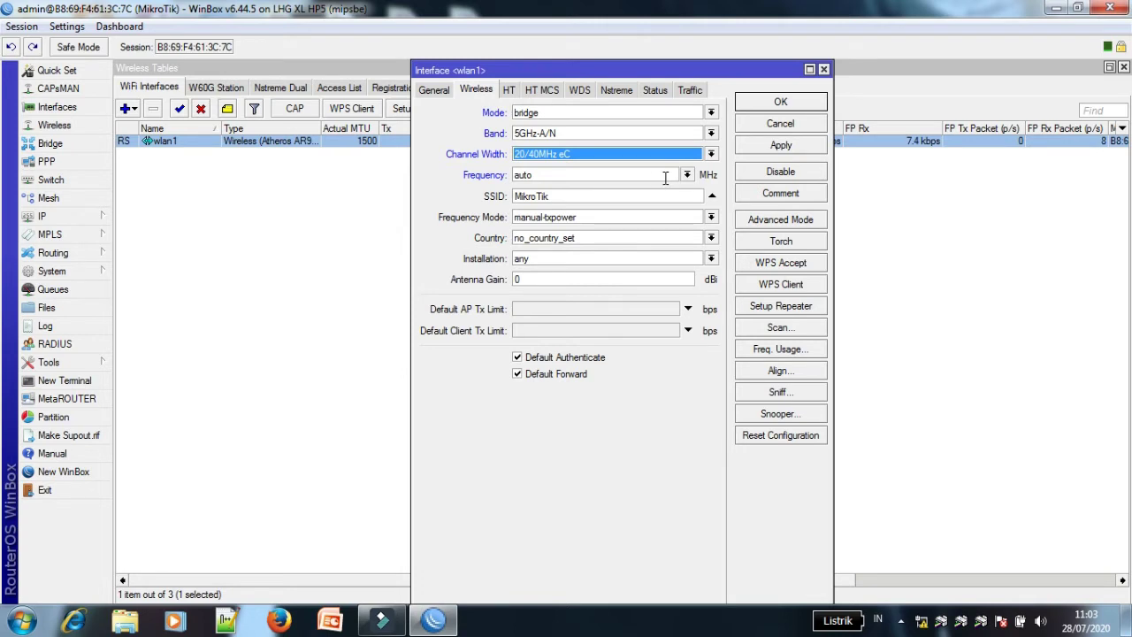
pyautogui.click(765, 221)
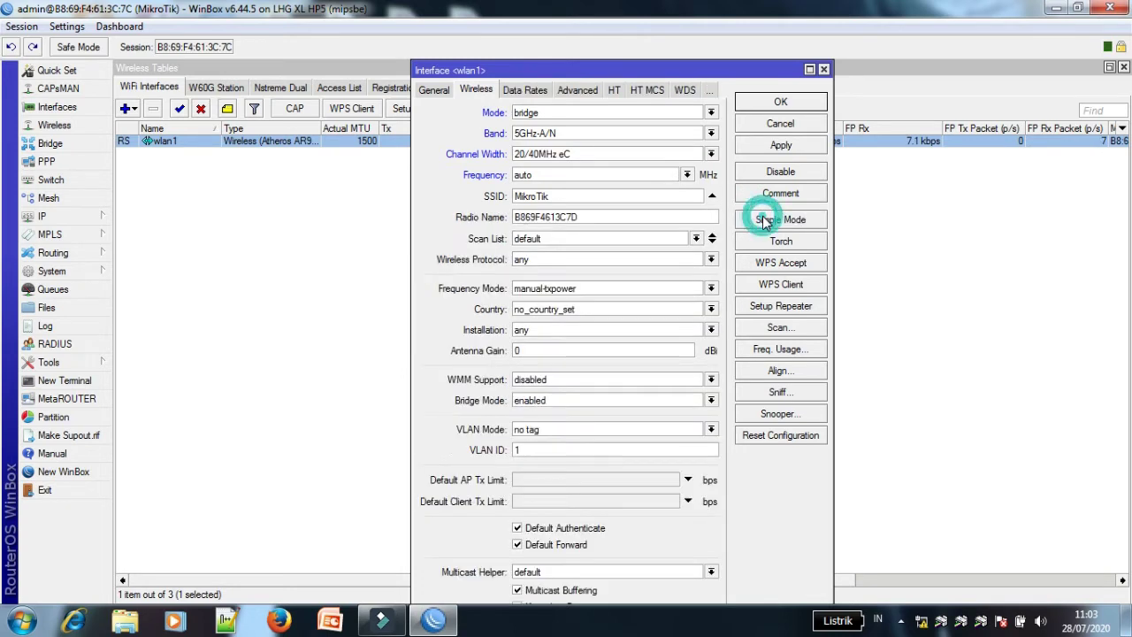
# Step: Set wlan1's wireless frequency to 5220 MHz
pyautogui.click(687, 176)
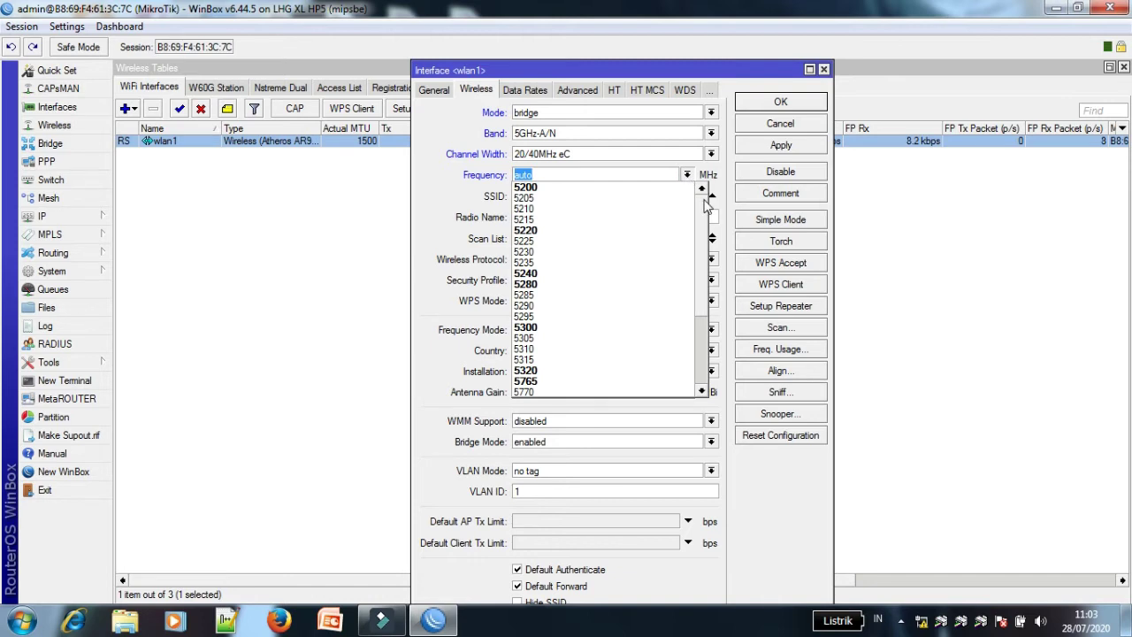
pyautogui.click(702, 189)
pyautogui.scroll(-1, 703, 195)
pyautogui.click(598, 230)
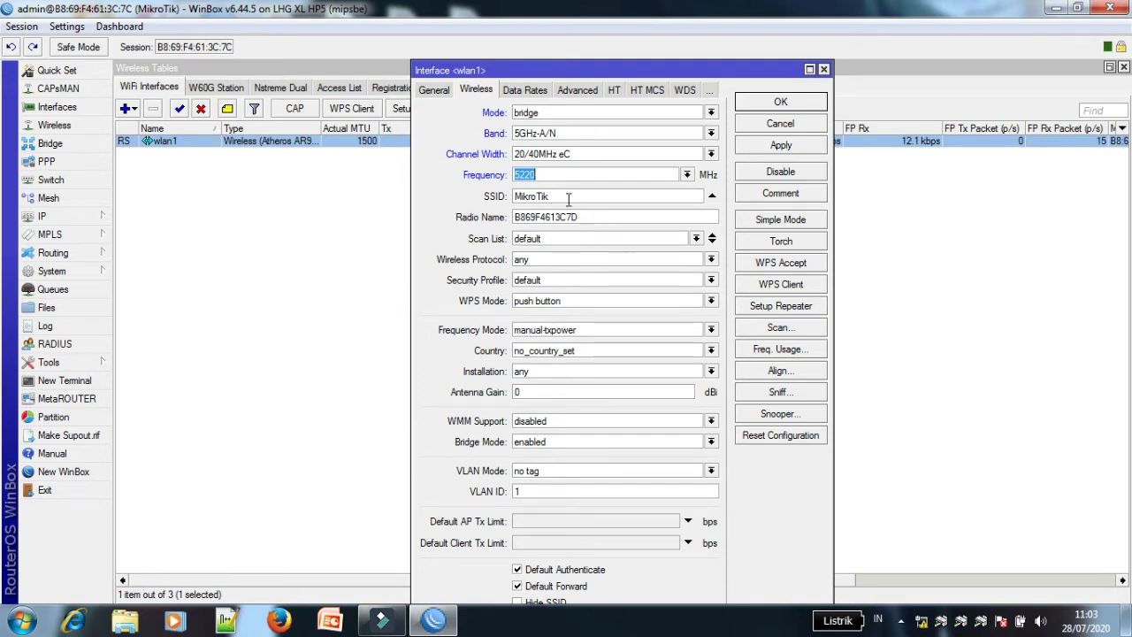
# Step: Change wlan1's SSID to AP ADSILA.NET
pyautogui.press('Tab')
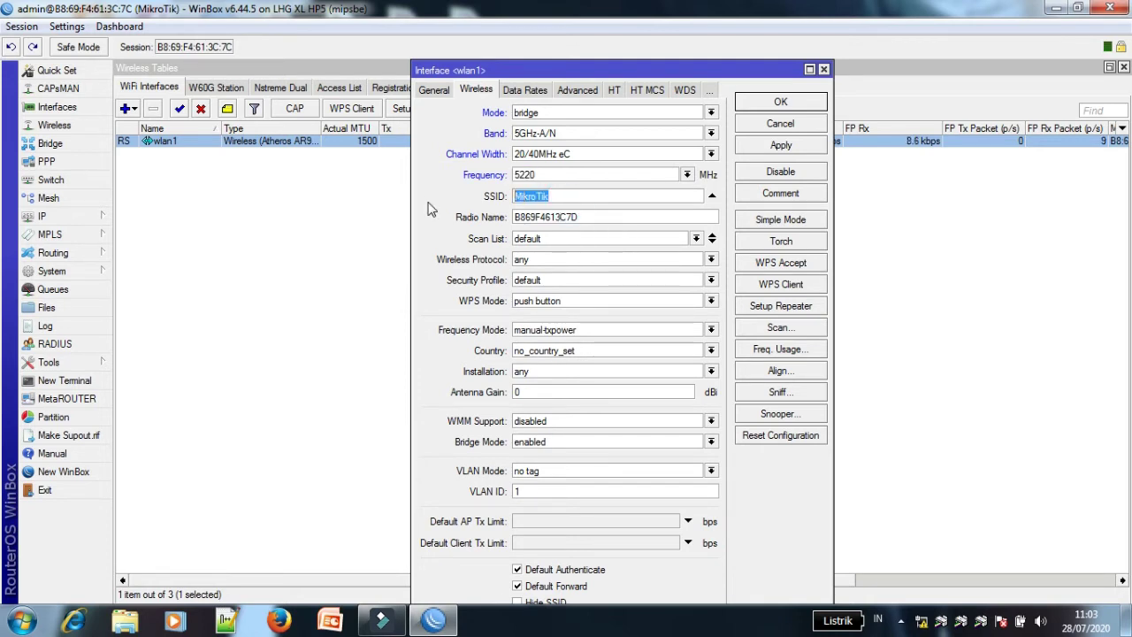
pyautogui.write('AP ADSILA')
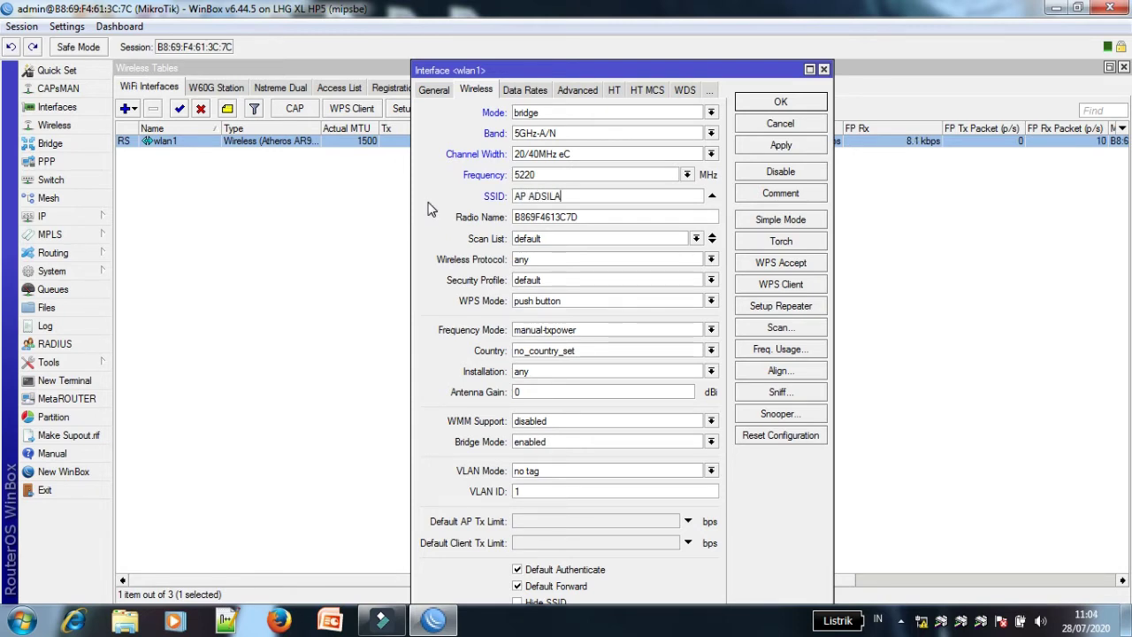
pyautogui.write('.NET')
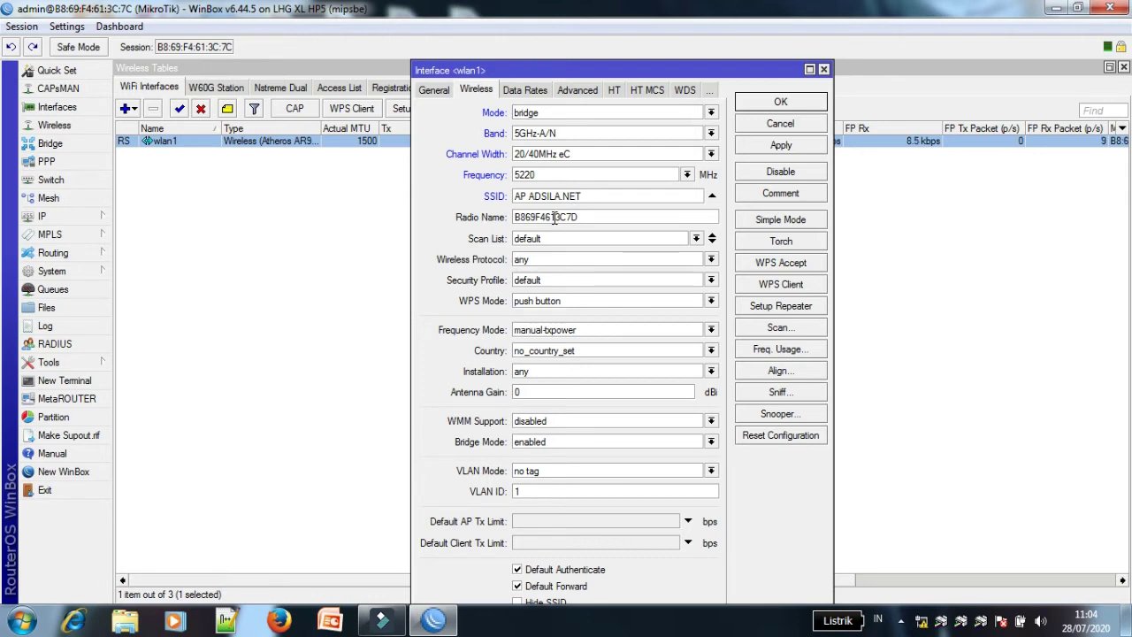
# Step: Set wlan1's radio name to AP LHG XL
pyautogui.press('Tab')
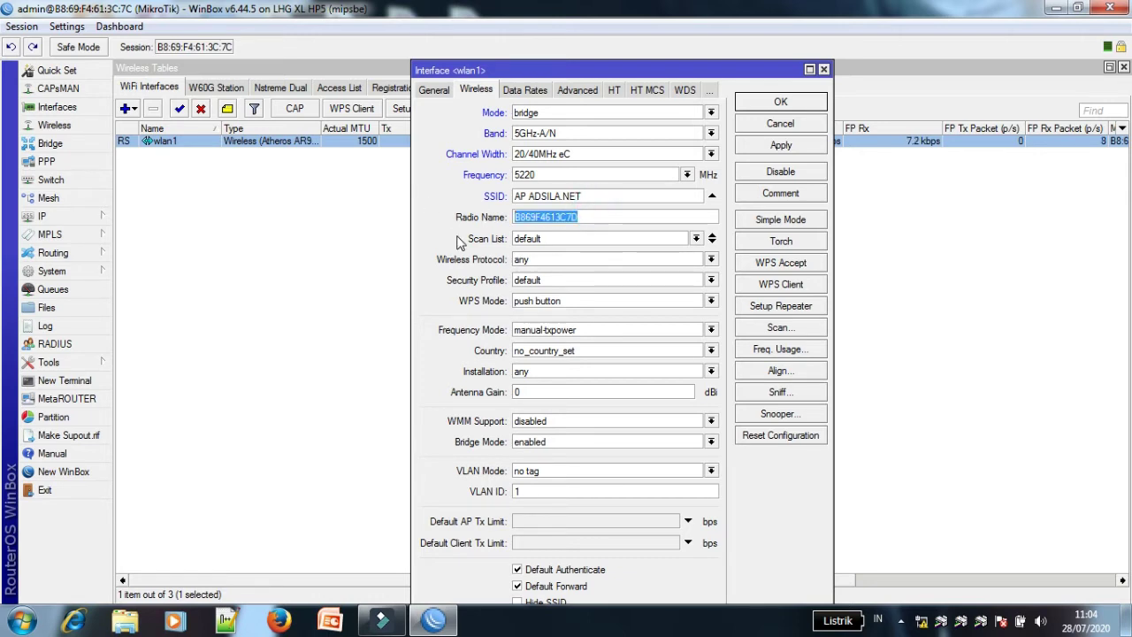
pyautogui.write('AP ')
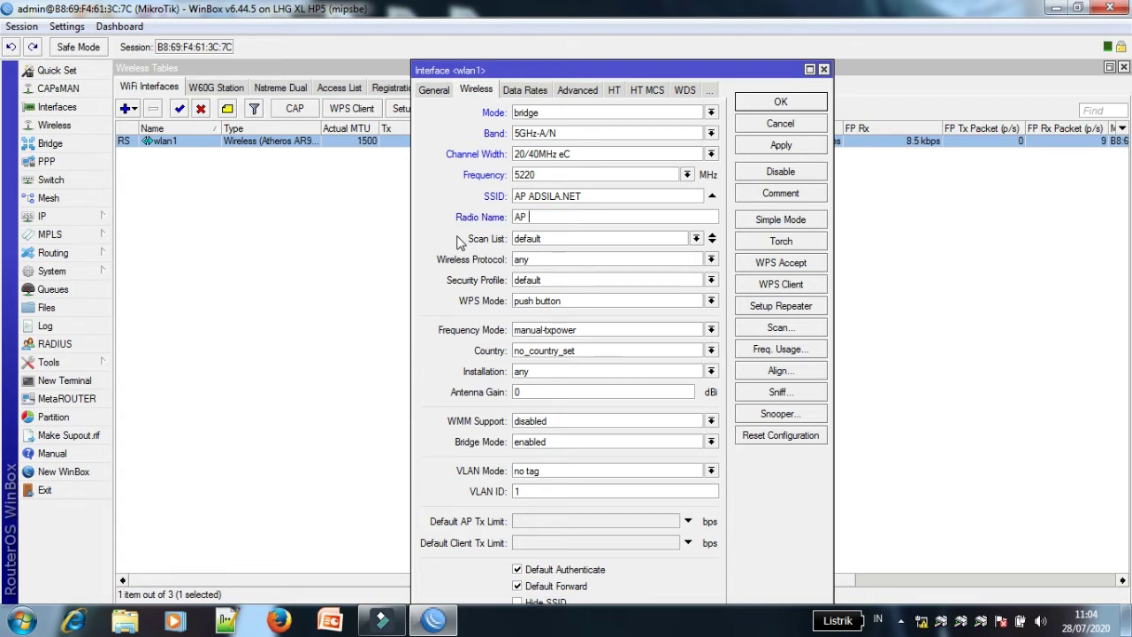
pyautogui.write('A')
pyautogui.press('BackSpace')
pyautogui.write('SE')
pyautogui.press('BackSpace')
pyautogui.press('BackSpace')
pyautogui.press('BackSpace')
pyautogui.write('LHG XL')
# Step: Set wlan1's scan list to 5220 and its wireless protocol to nv2
pyautogui.moveTo(676, 236); pyautogui.dragTo(411, 272)
pyautogui.write('5220')
pyautogui.click(709, 260)
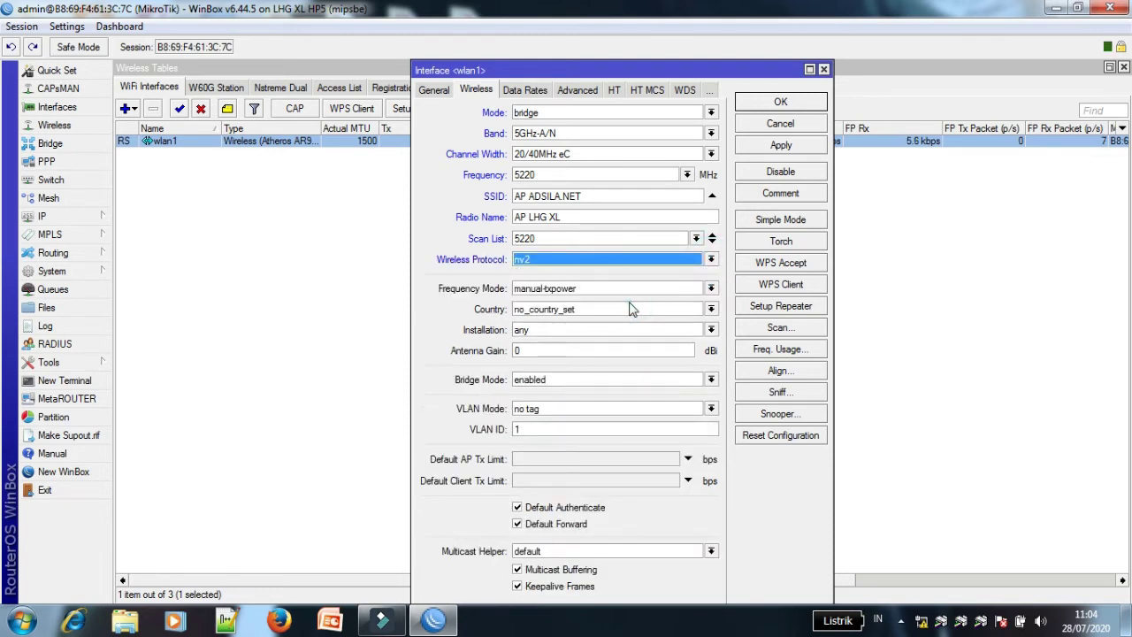
# Step: Set wlan1's frequency mode to superchannel and antenna gain to 30 dBi, and apply the wireless settings
pyautogui.click(711, 288)
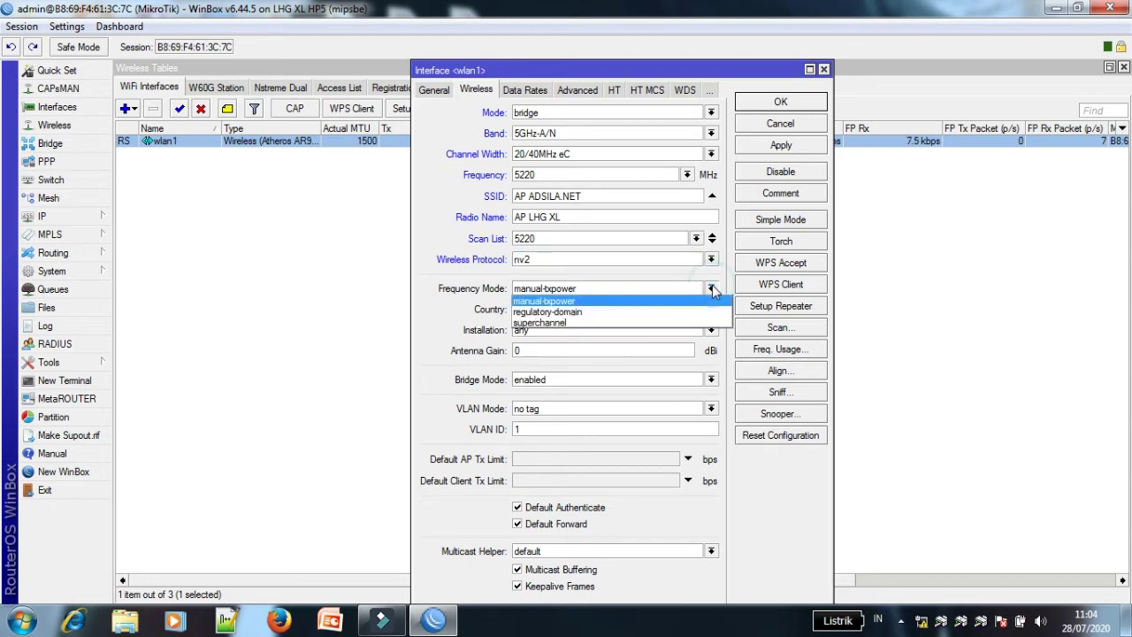
pyautogui.click(651, 323)
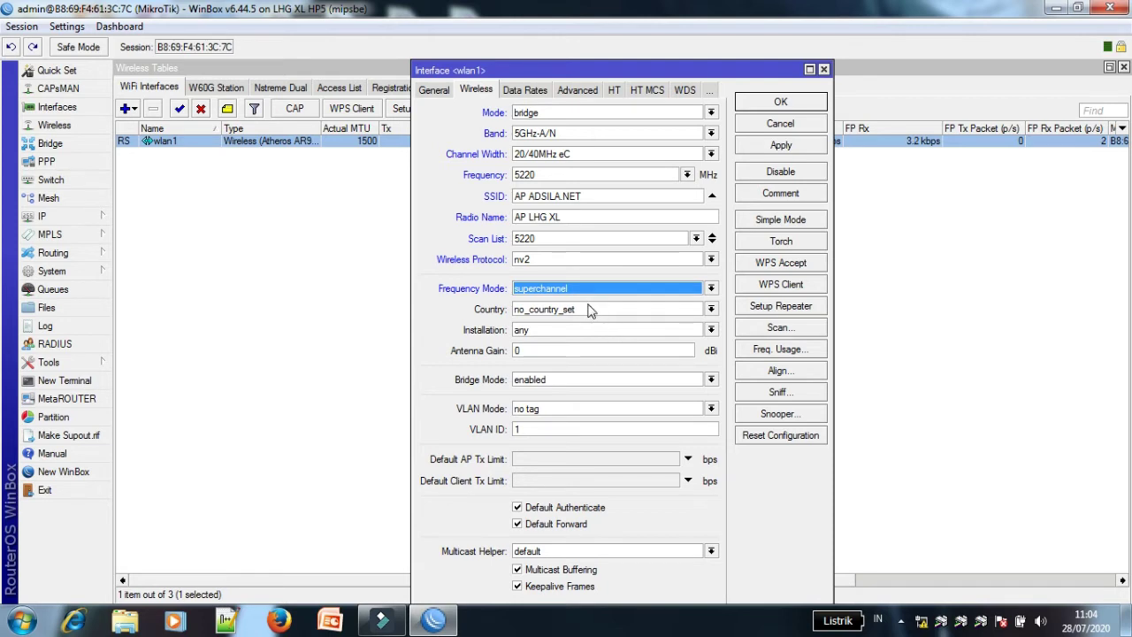
pyautogui.click(563, 350)
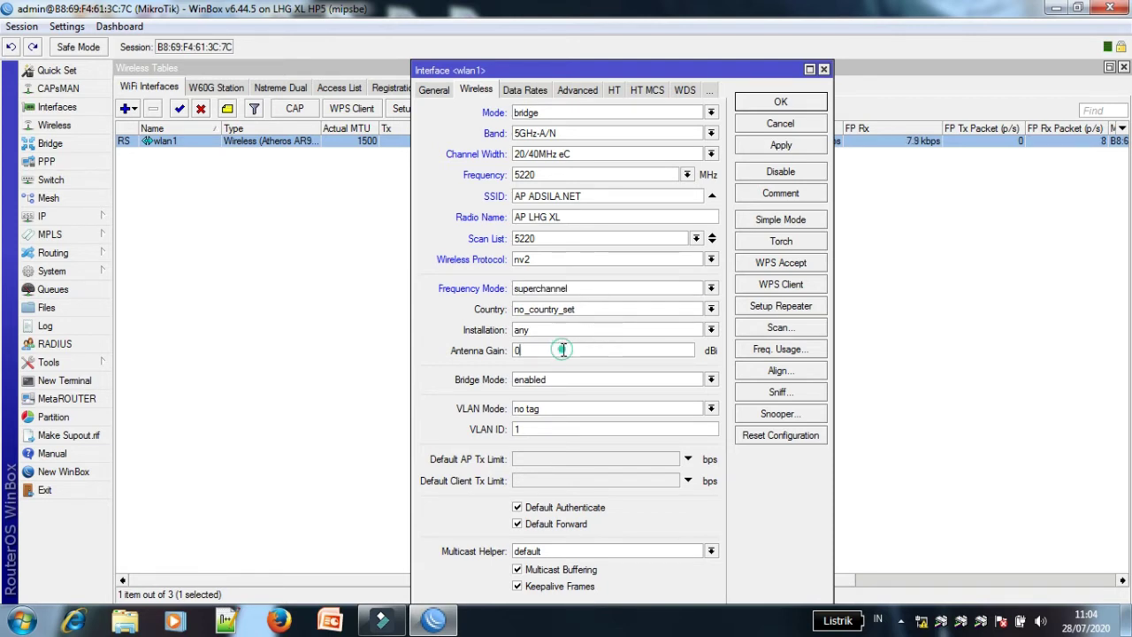
pyautogui.press('BackSpace')
pyautogui.write('3')
pyautogui.click(803, 149)
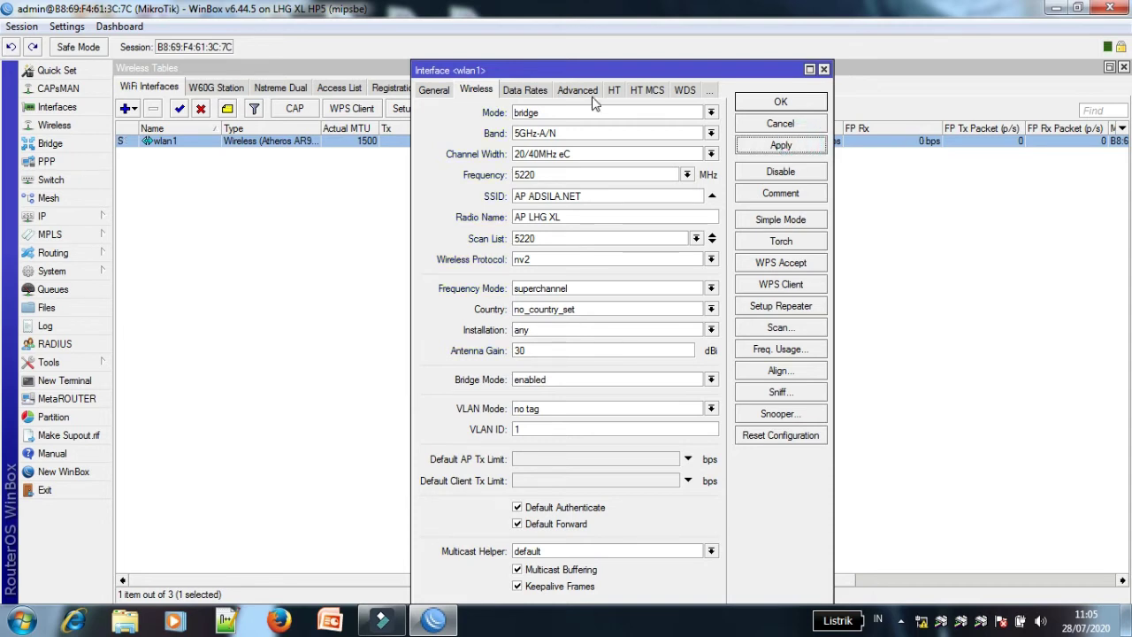
pyautogui.click(541, 92)
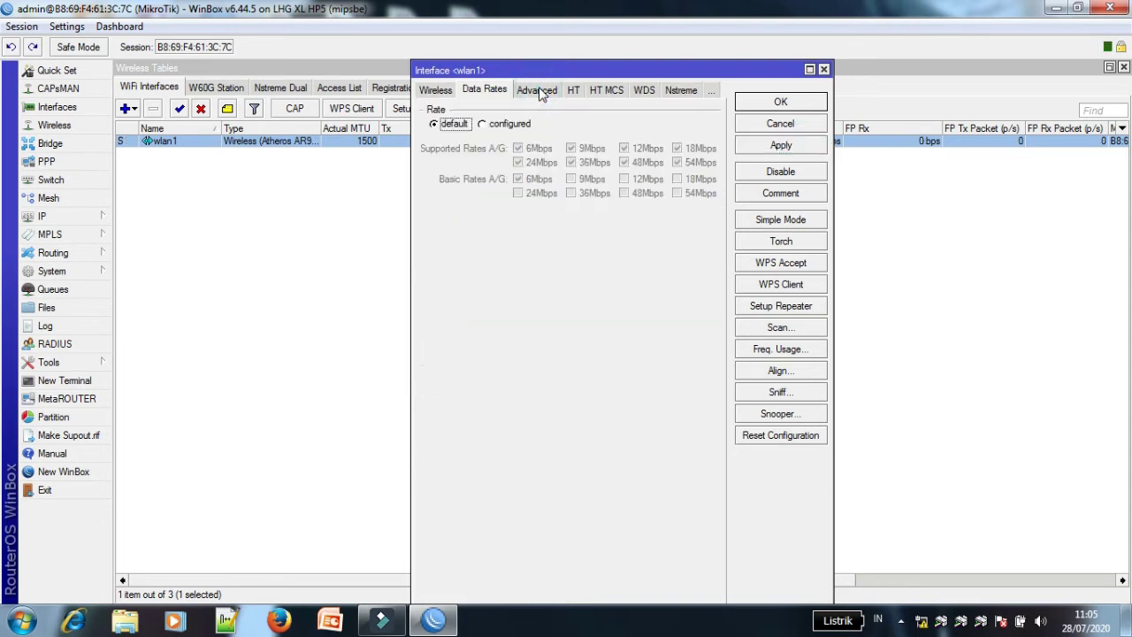
pyautogui.click(492, 125)
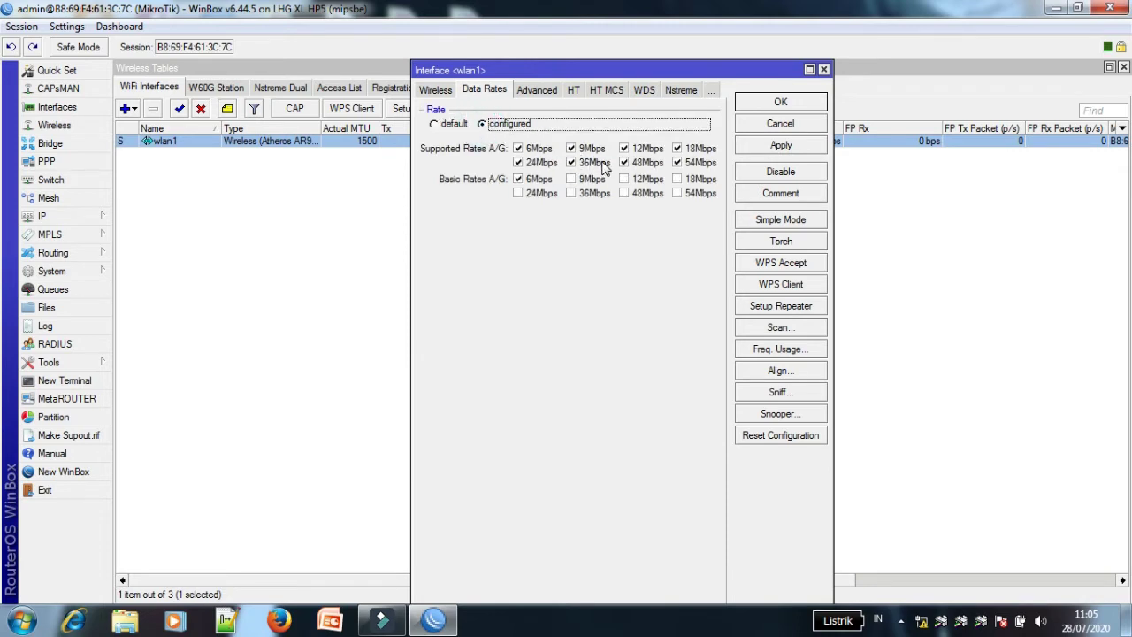
pyautogui.click(434, 125)
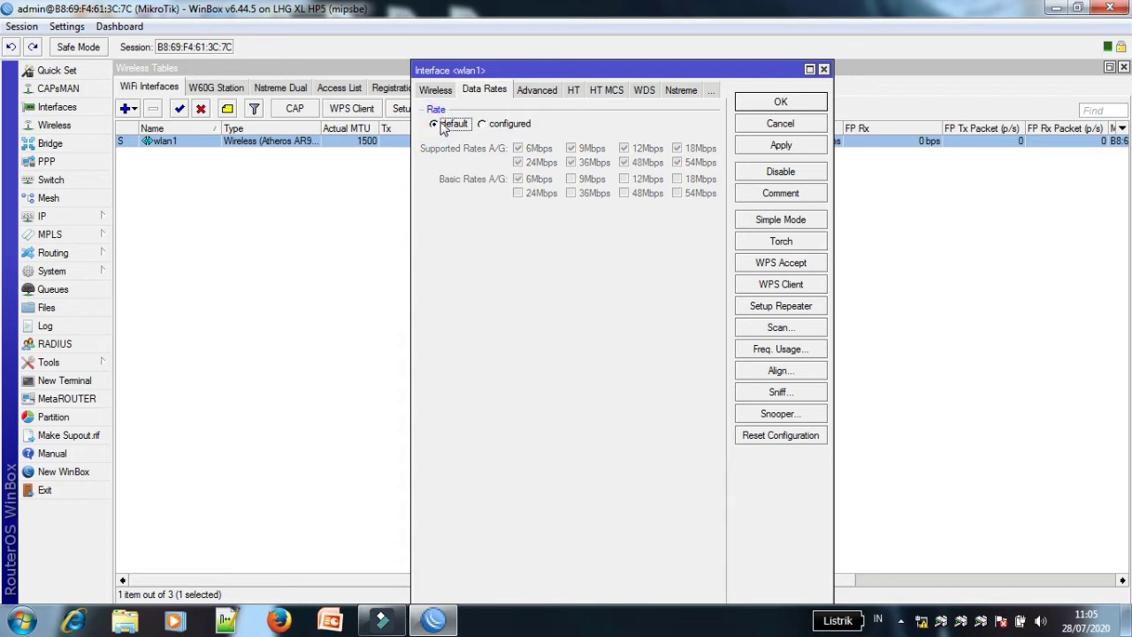
# Step: Set wlan1's Tx power mode to all rates fixed with a Tx power of 30 dBm and apply it
pyautogui.click(709, 92)
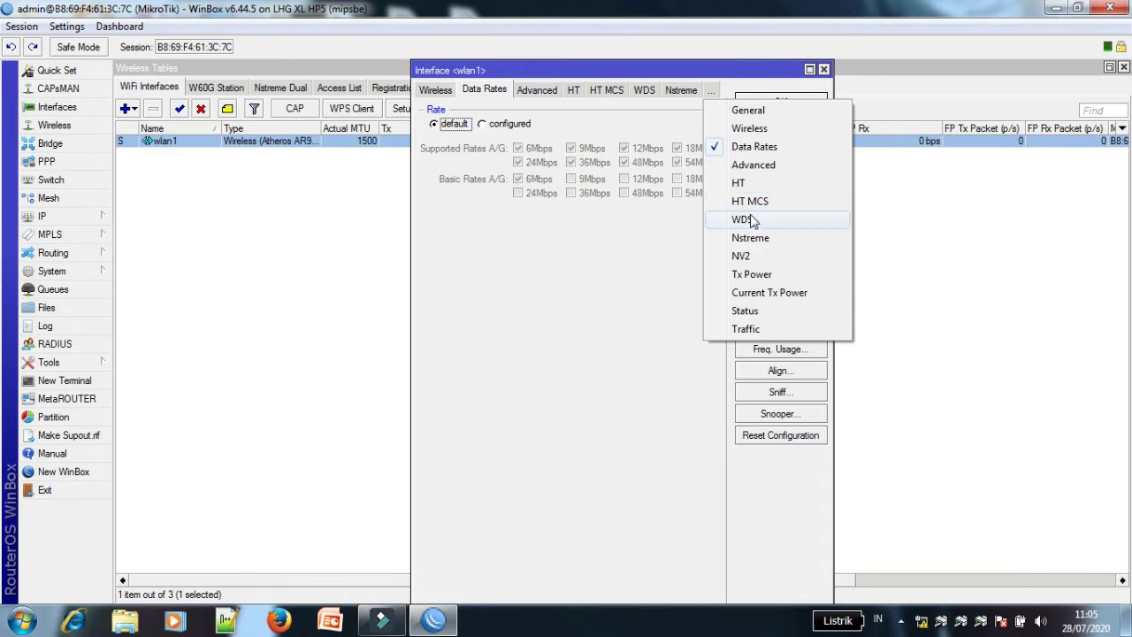
pyautogui.click(750, 274)
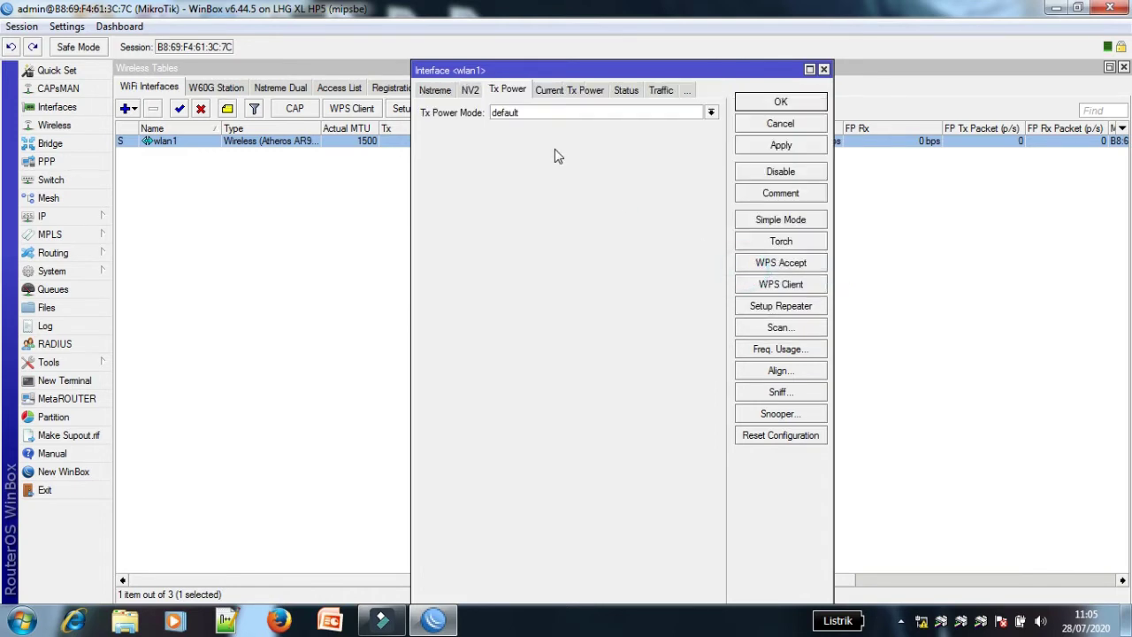
pyautogui.click(710, 113)
pyautogui.click(649, 134)
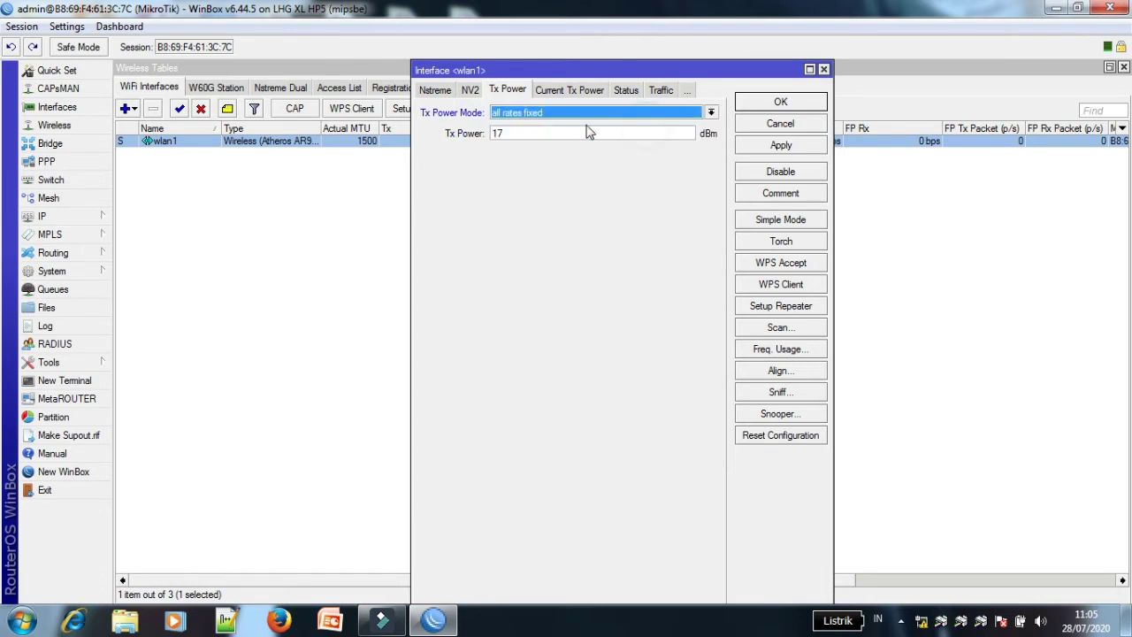
pyautogui.doubleClick(513, 133)
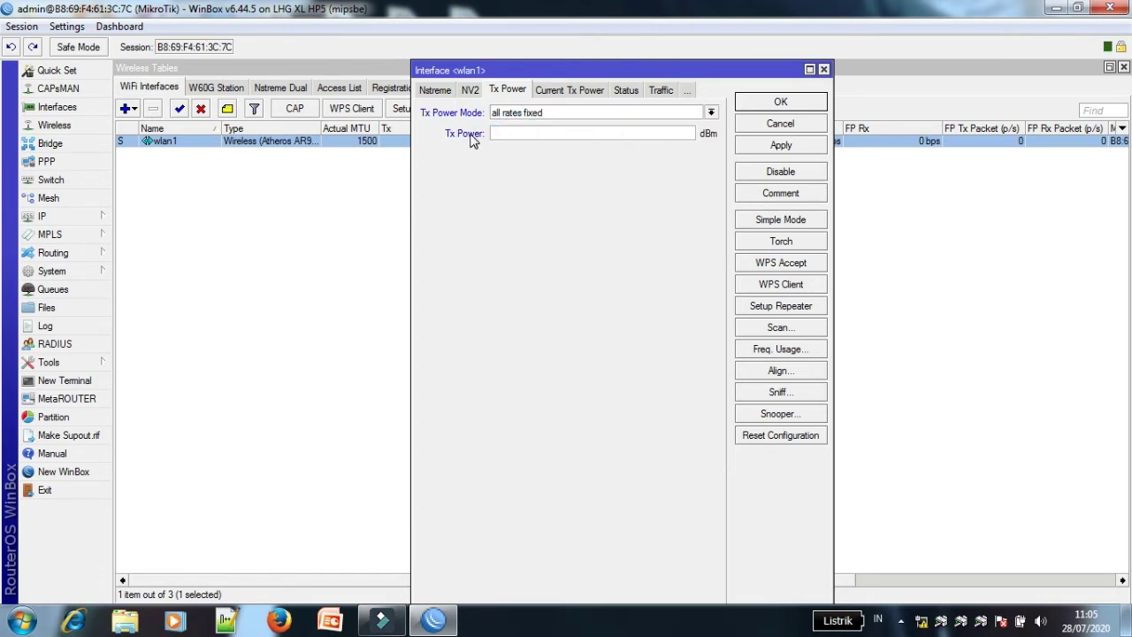
pyautogui.write('30')
pyautogui.click(768, 148)
# Step: Return wlan1's Tx power mode to default, apply it and close the interface settings
pyautogui.click(710, 113)
pyautogui.click(632, 149)
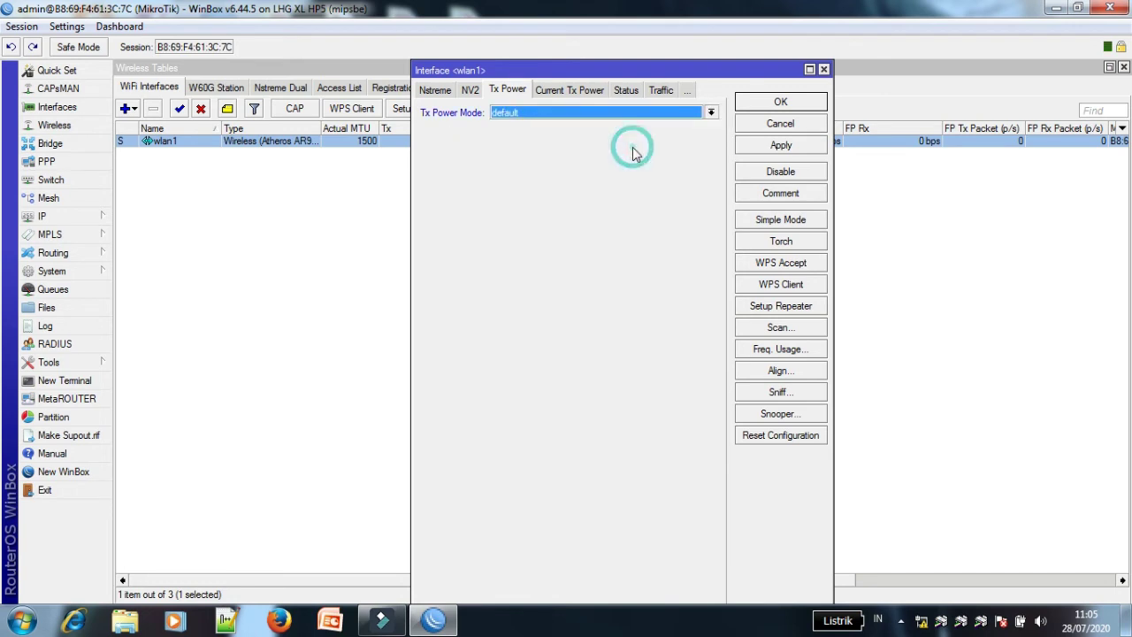
pyautogui.click(784, 145)
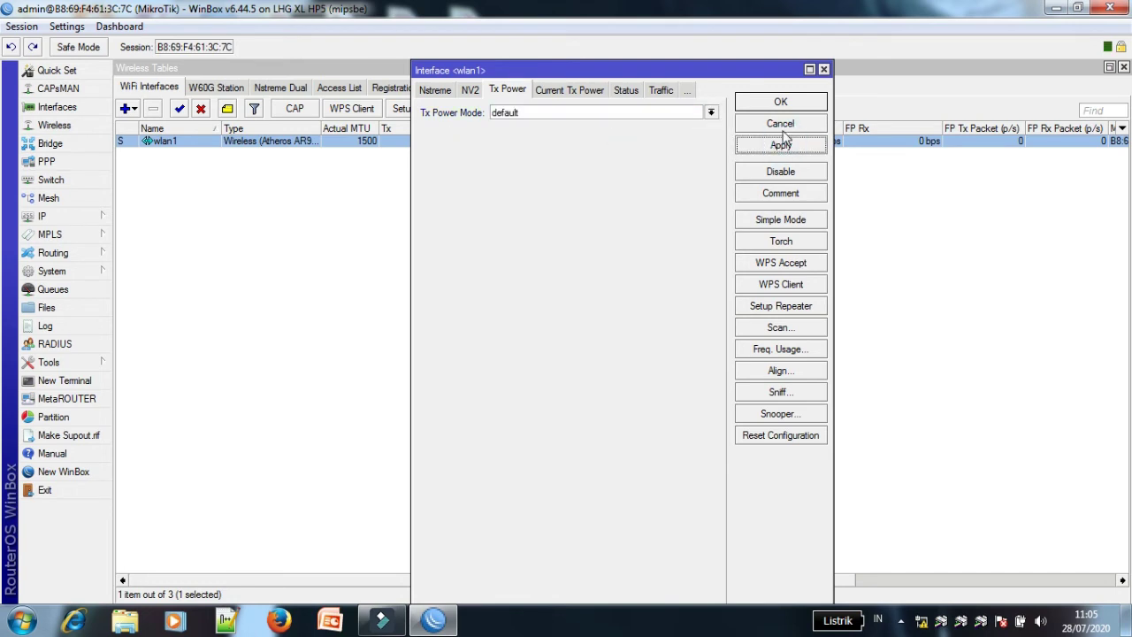
pyautogui.click(780, 102)
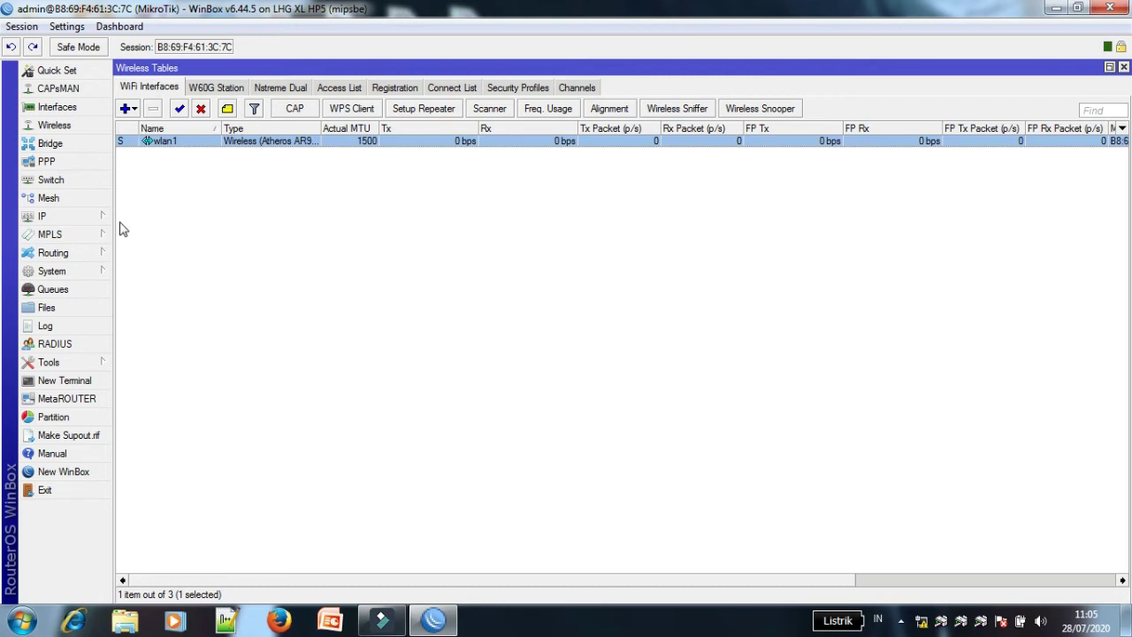
# Step: Allow remote requests in the router's DNS settings and save them
pyautogui.click(91, 223)
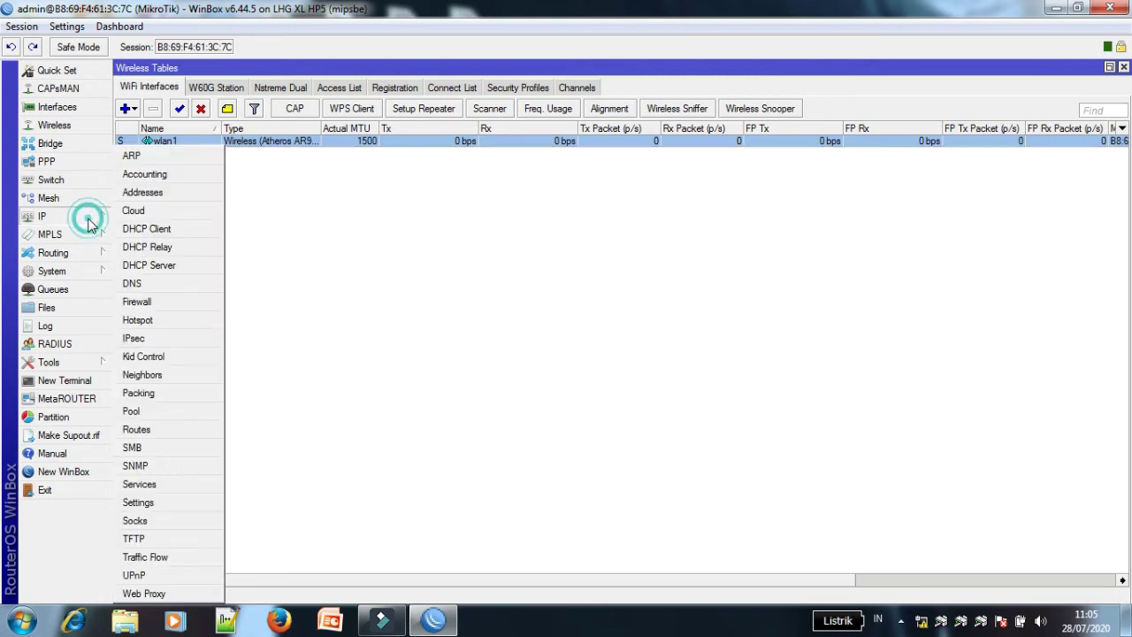
pyautogui.click(137, 283)
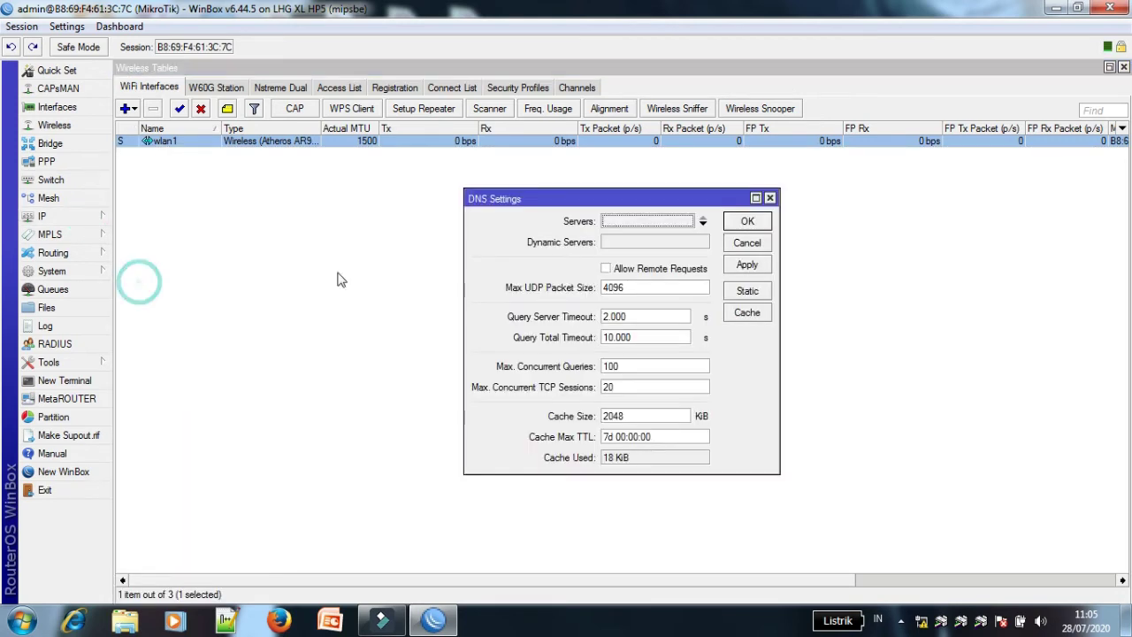
pyautogui.click(606, 270)
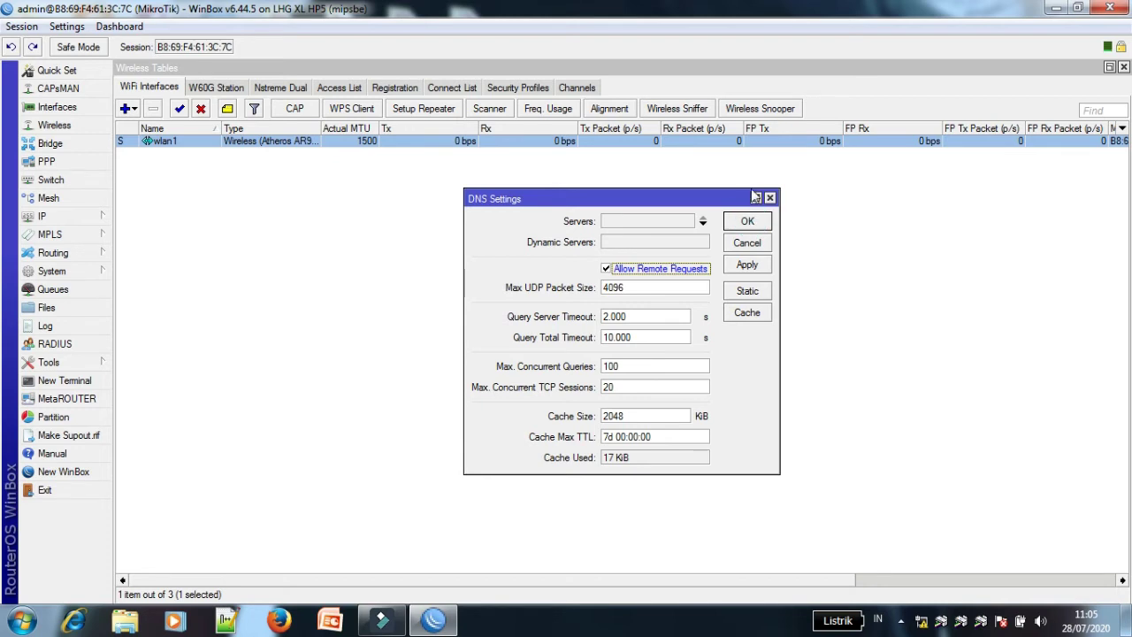
pyautogui.click(747, 221)
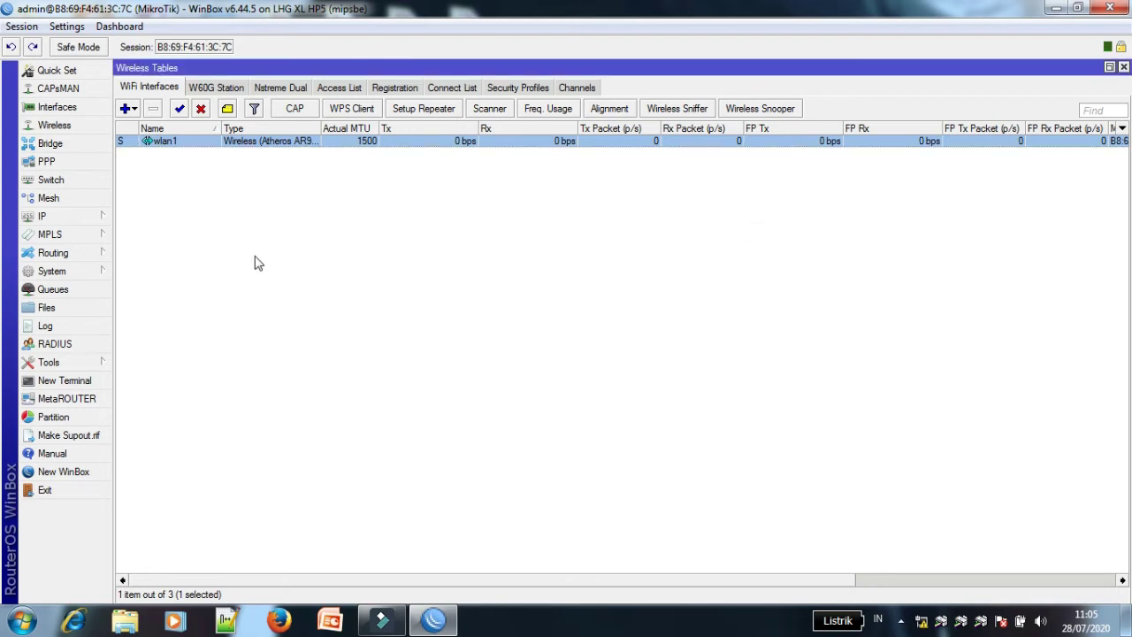
# Step: Add a DHCP client on interface bridge1, keeping peer DNS, peer NTP and the default route enabled
pyautogui.click(75, 221)
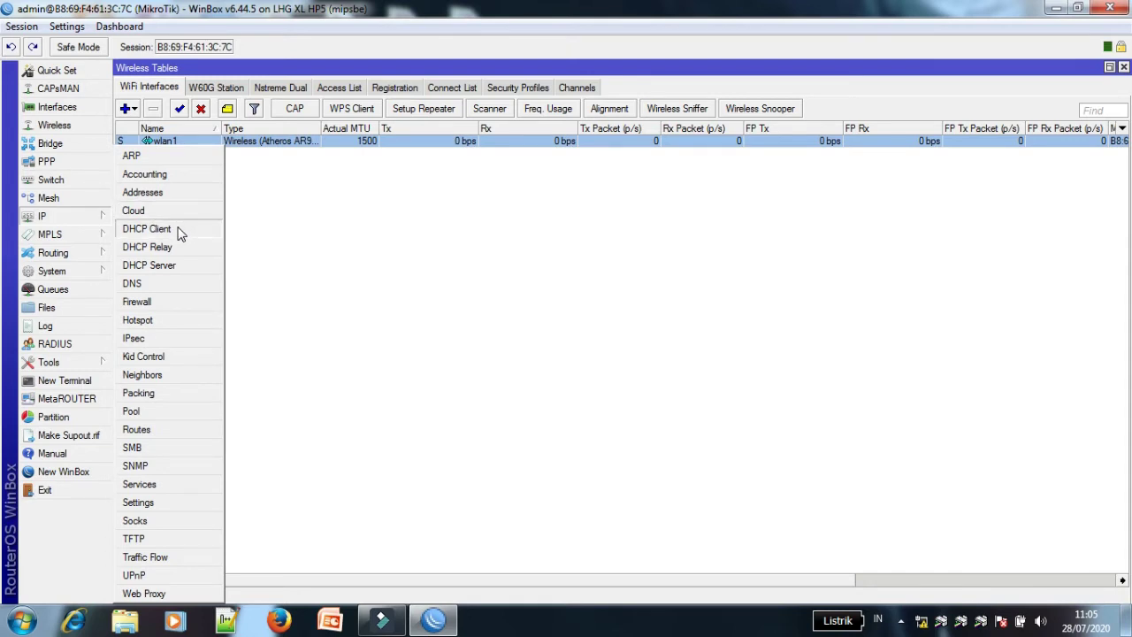
pyautogui.click(147, 228)
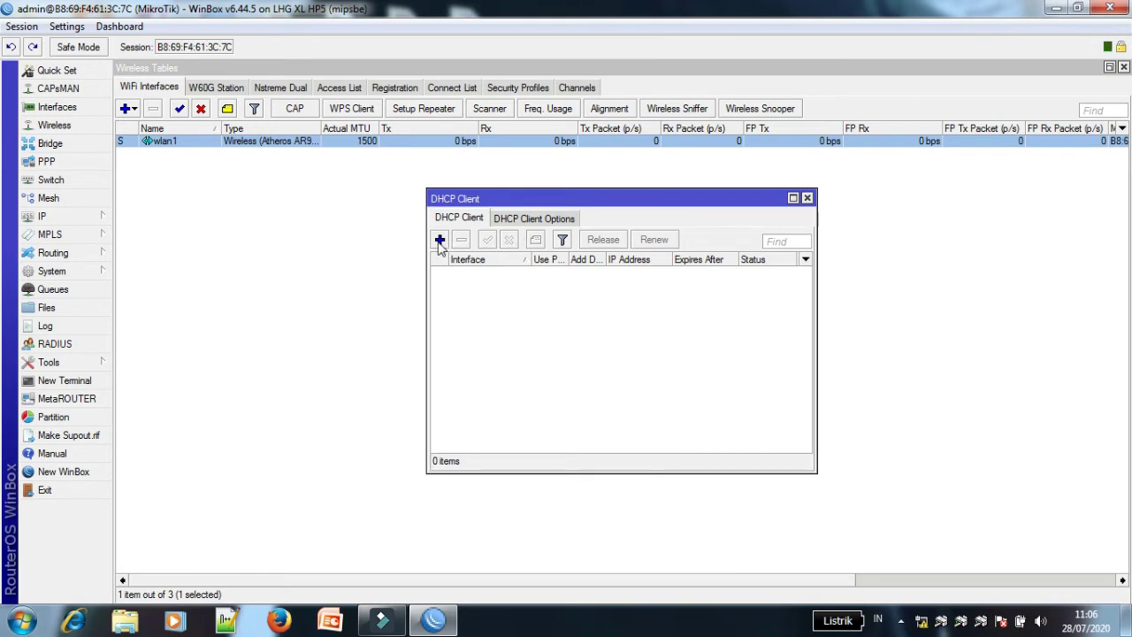
pyautogui.click(439, 239)
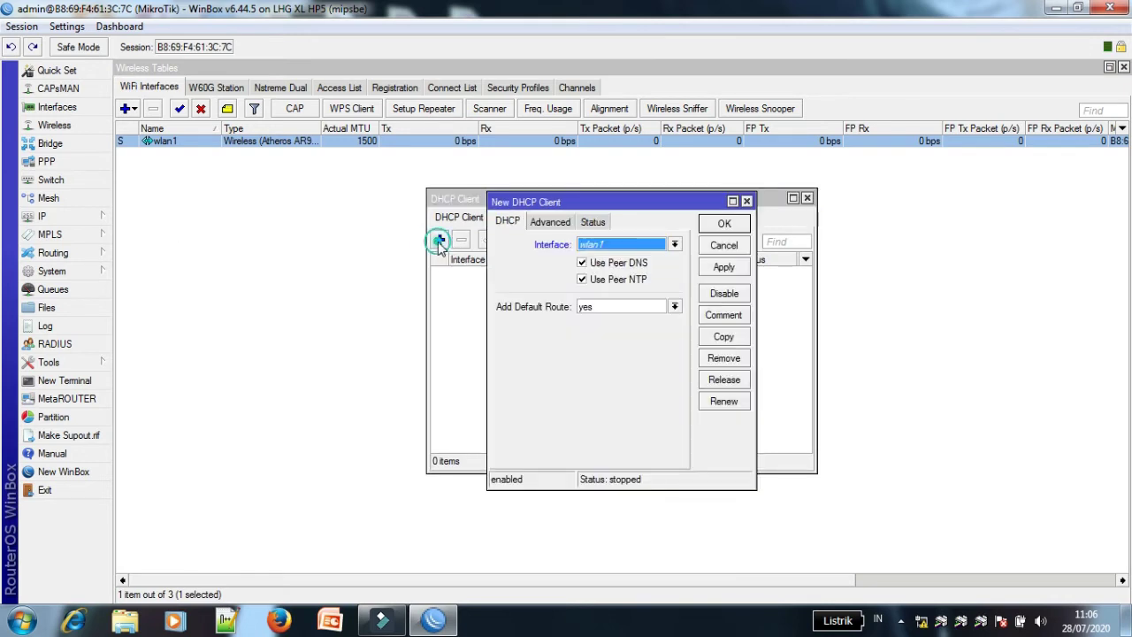
pyautogui.click(674, 244)
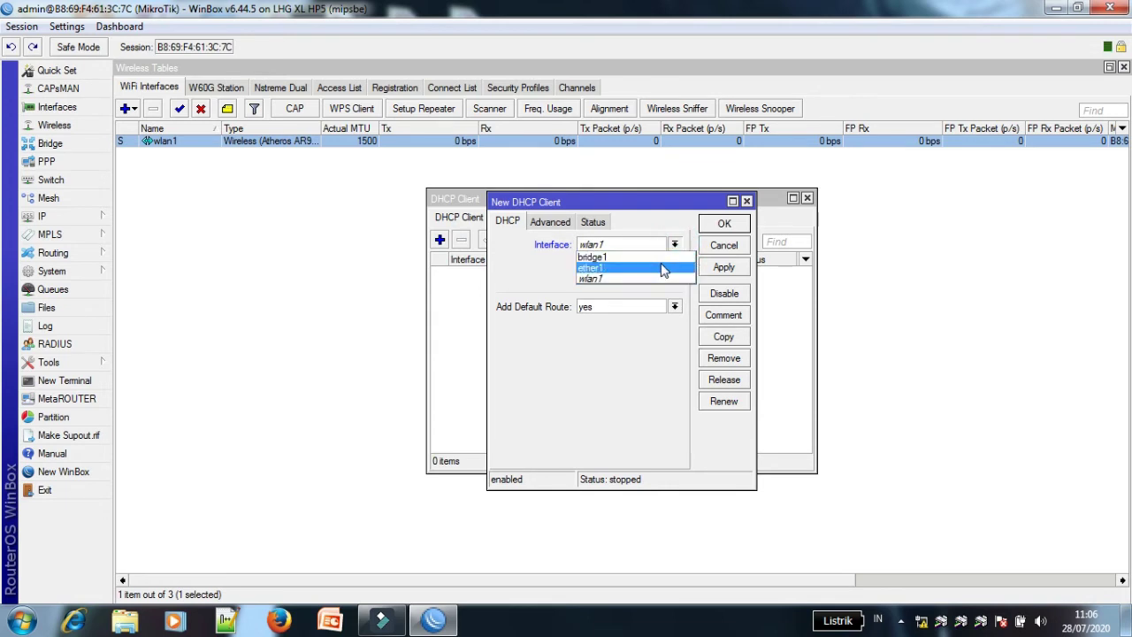
pyautogui.click(655, 256)
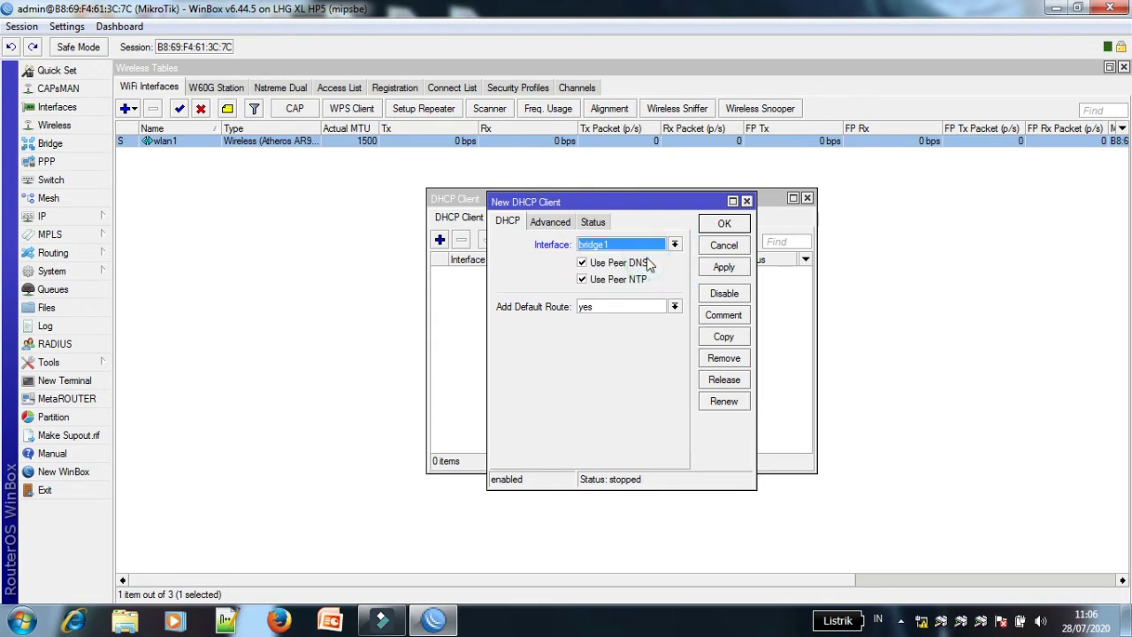
pyautogui.click(734, 268)
pyautogui.click(734, 224)
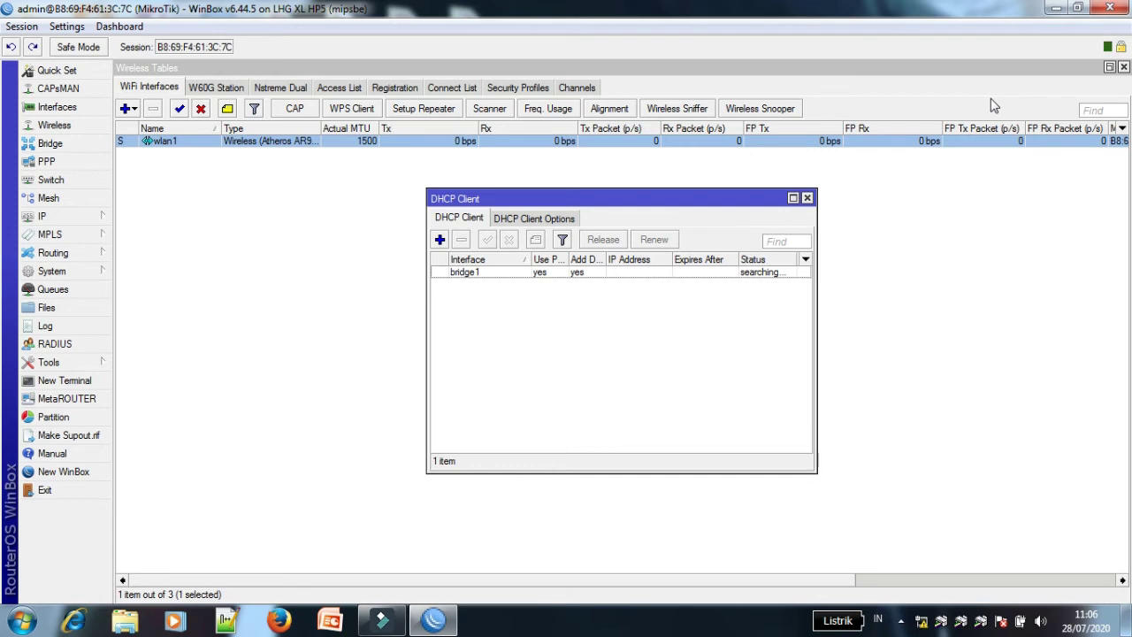
# Step: Connect the computer to one of the available Wi-Fi networks and close the DHCP client list
pyautogui.click(920, 622)
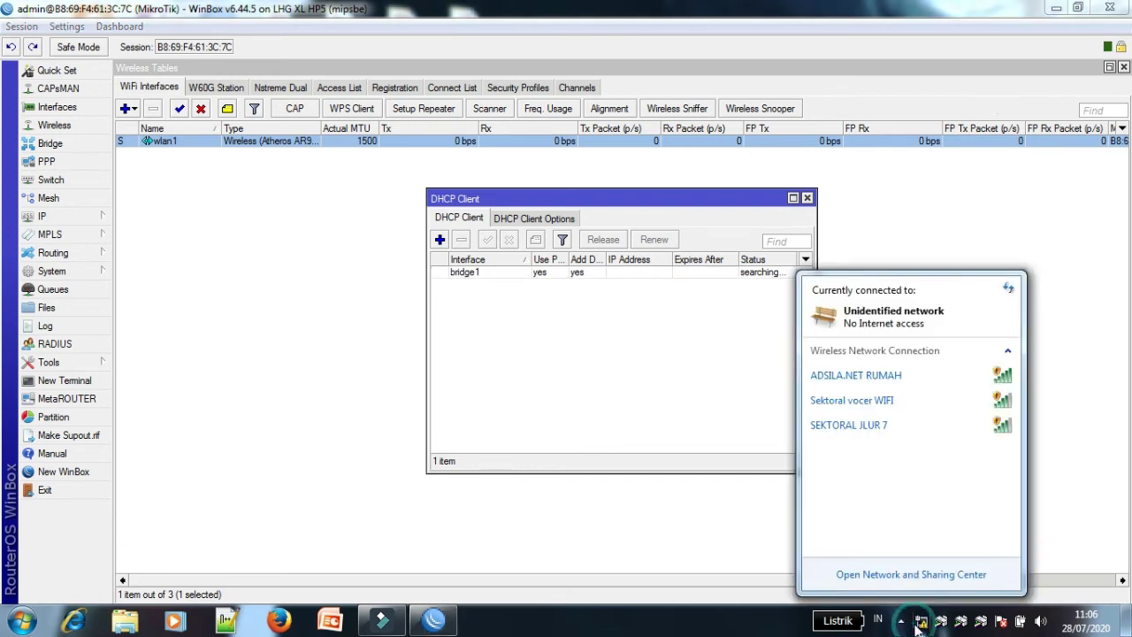
pyautogui.click(951, 389)
pyautogui.click(979, 400)
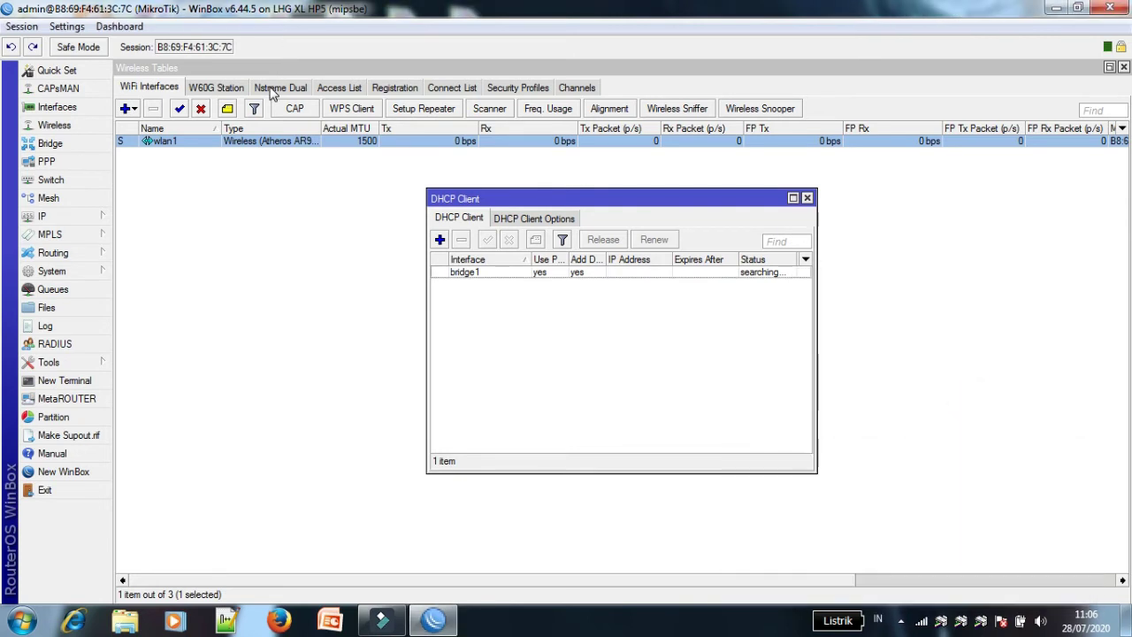
pyautogui.click(806, 198)
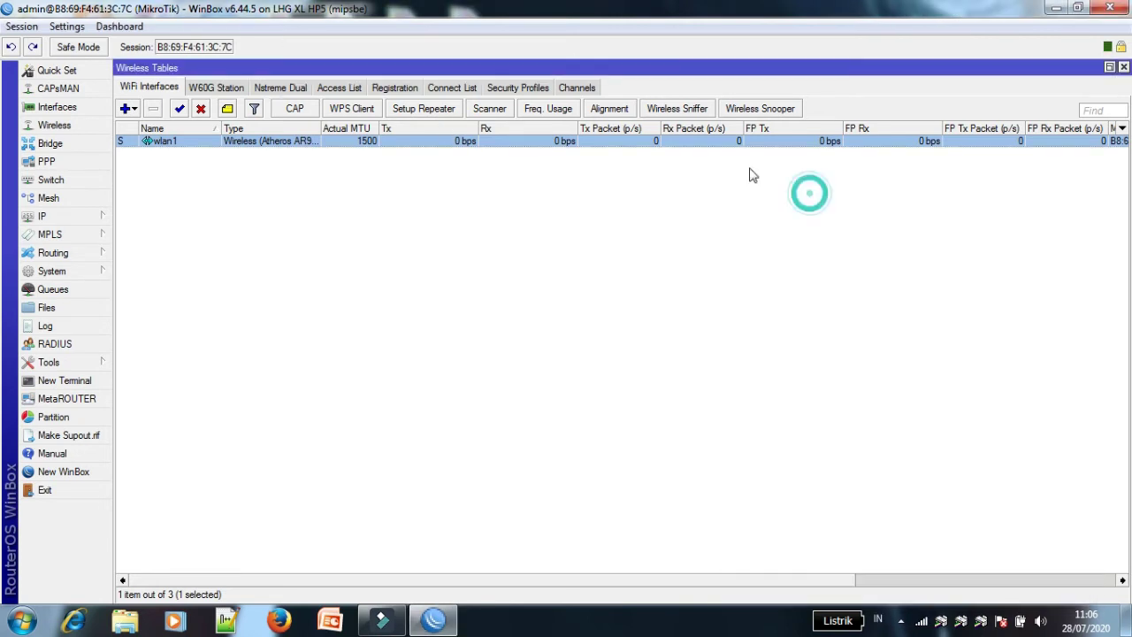
# Step: Review wlan1's mode, band, frequency, SSID and protocol in its wireless settings, and close the interface with the settings accepted
pyautogui.doubleClick(163, 142)
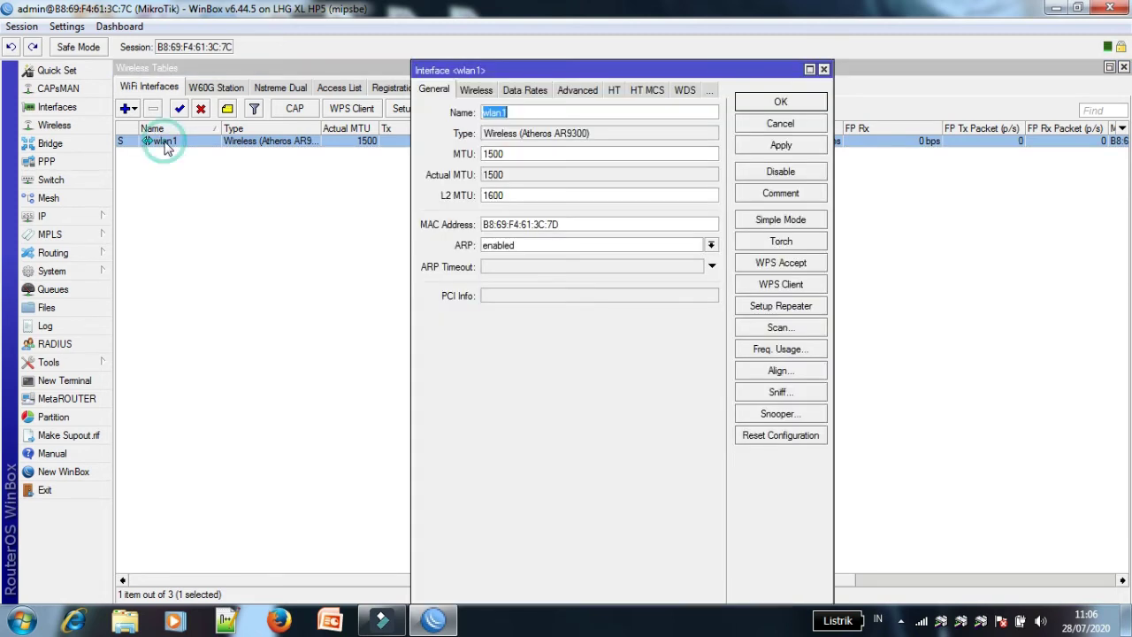
pyautogui.click(476, 91)
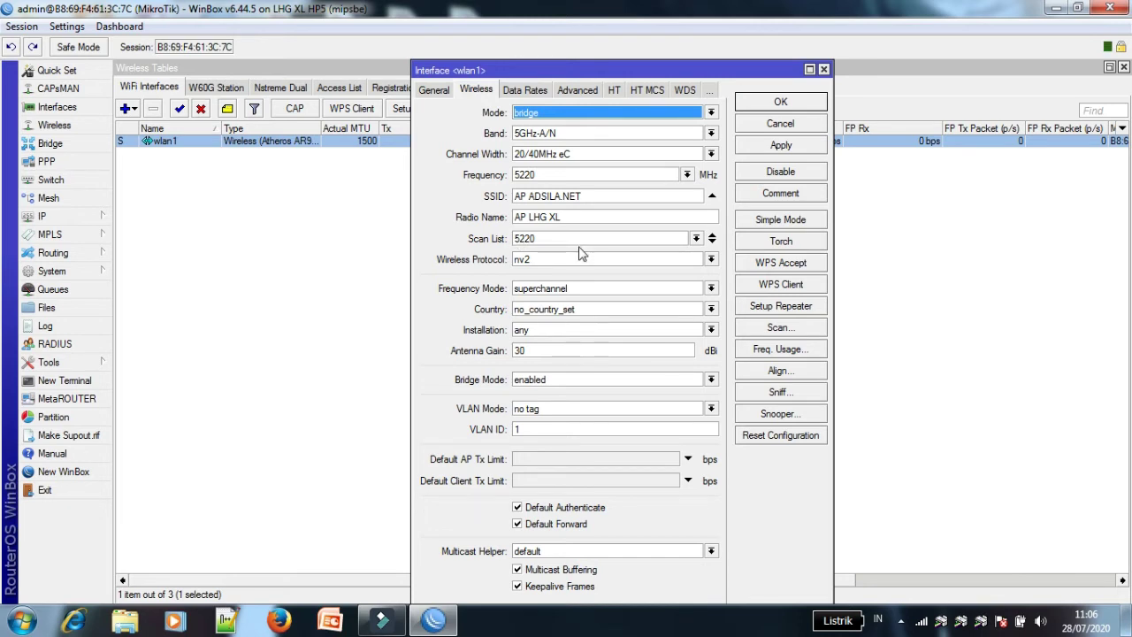
pyautogui.click(795, 100)
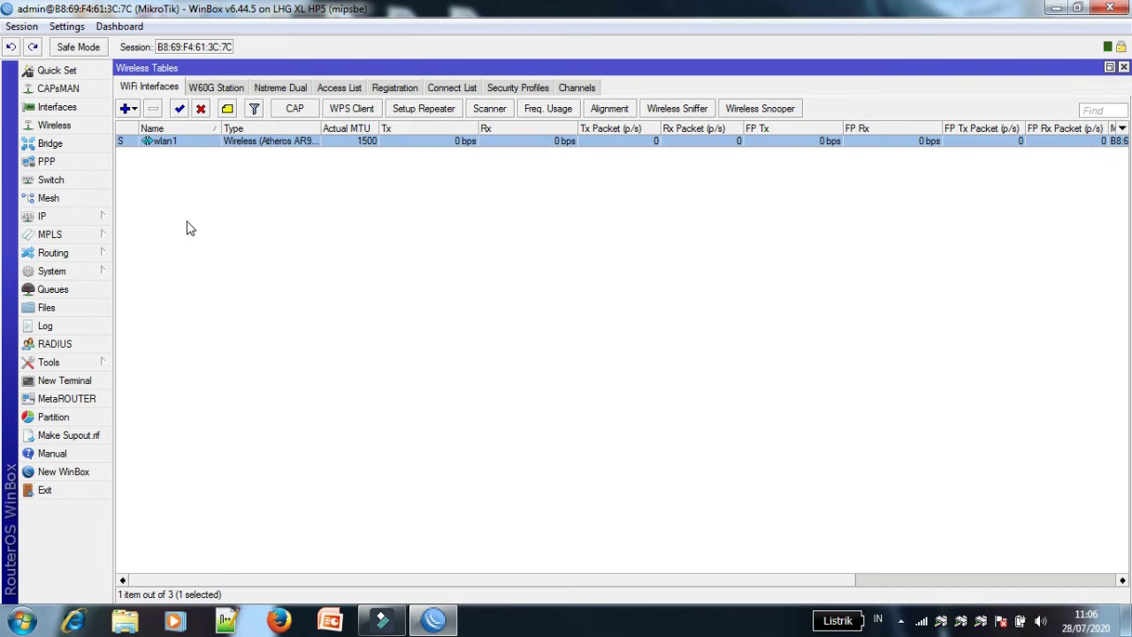
# Step: Close the current router session, relaunch WinBox and connect to 10.13.13.88 as admin
pyautogui.click(1120, 8)
pyautogui.doubleClick(218, 35)
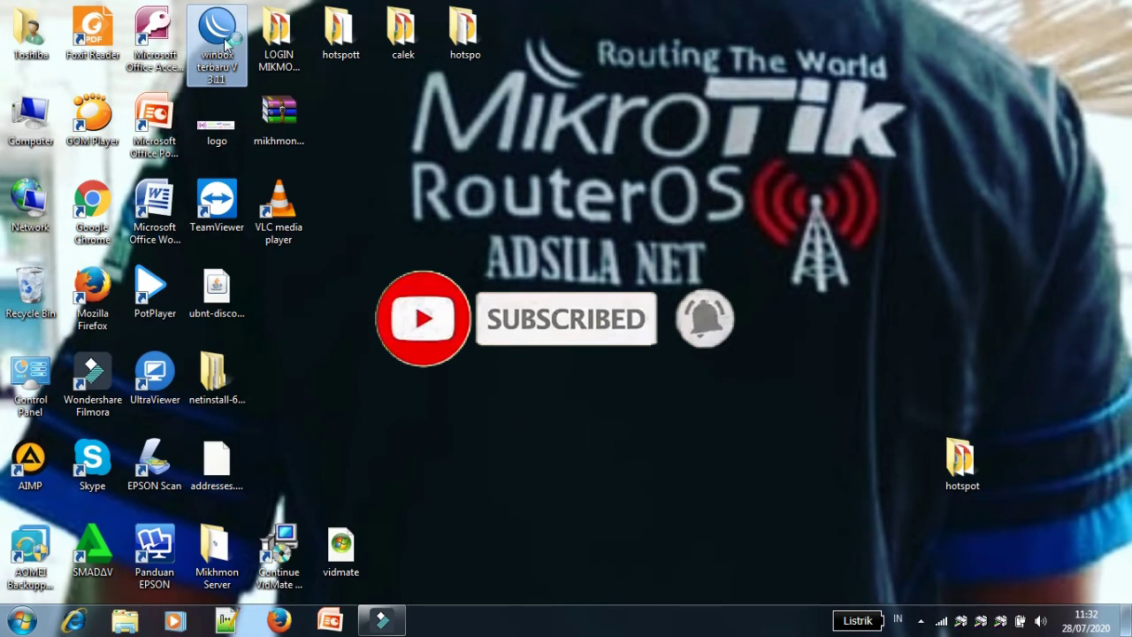
pyautogui.doubleClick(226, 44)
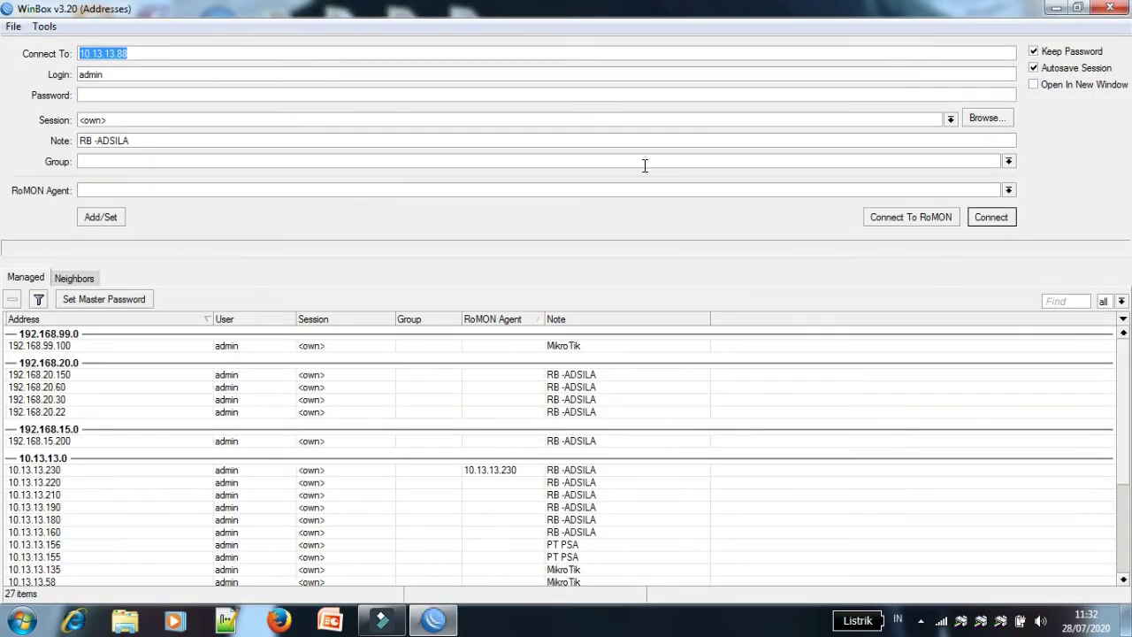
pyautogui.click(990, 218)
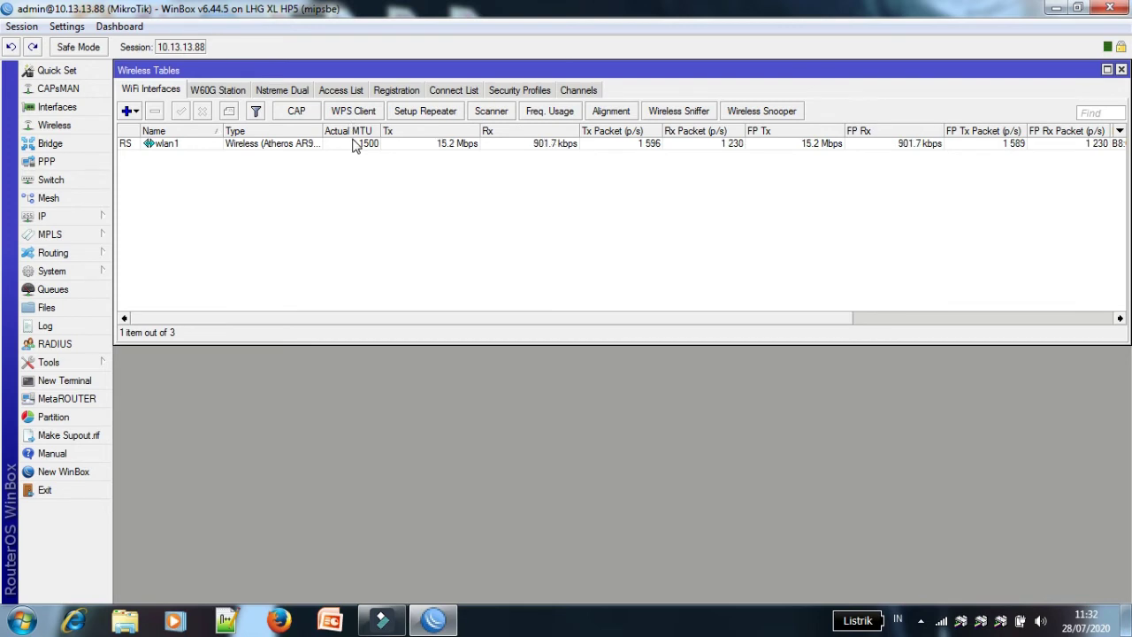
# Step: Examine the registered station ST DEDI XL's signal strength, CCQ and link distance, and compare with wlan1's live traffic
pyautogui.click(403, 92)
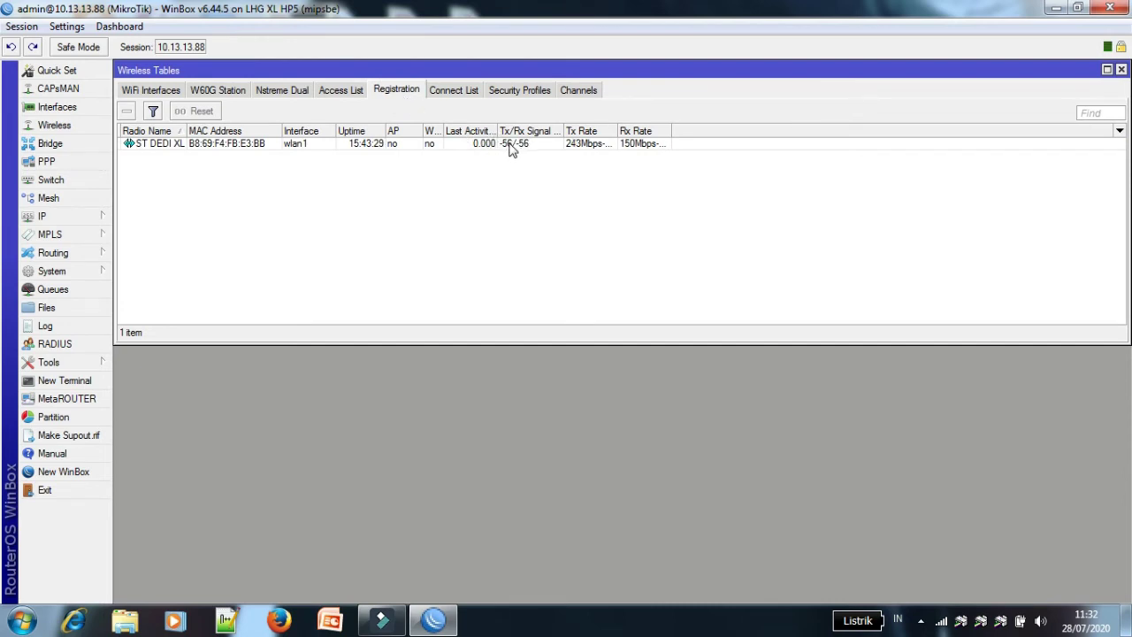
pyautogui.doubleClick(510, 148)
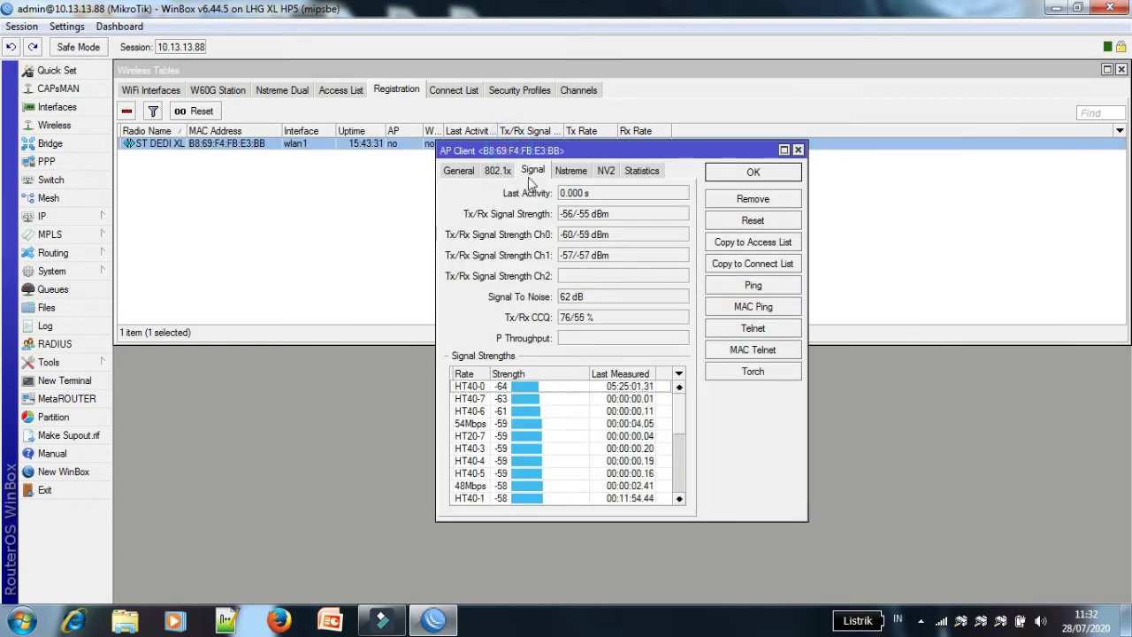
pyautogui.click(458, 171)
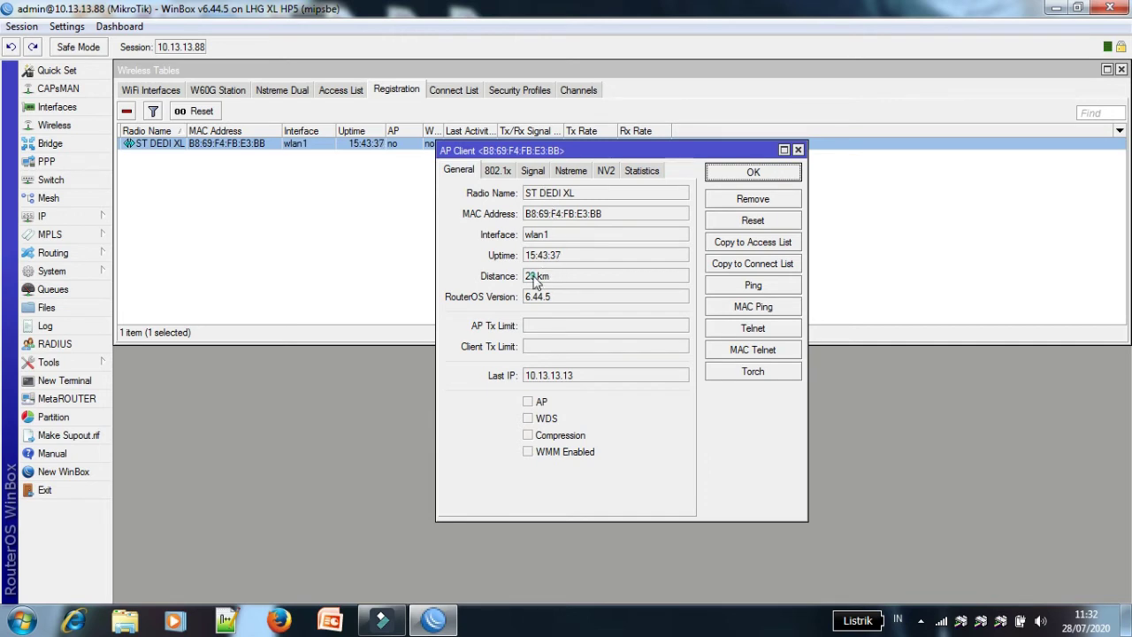
pyautogui.moveTo(552, 278); pyautogui.dragTo(528, 281)
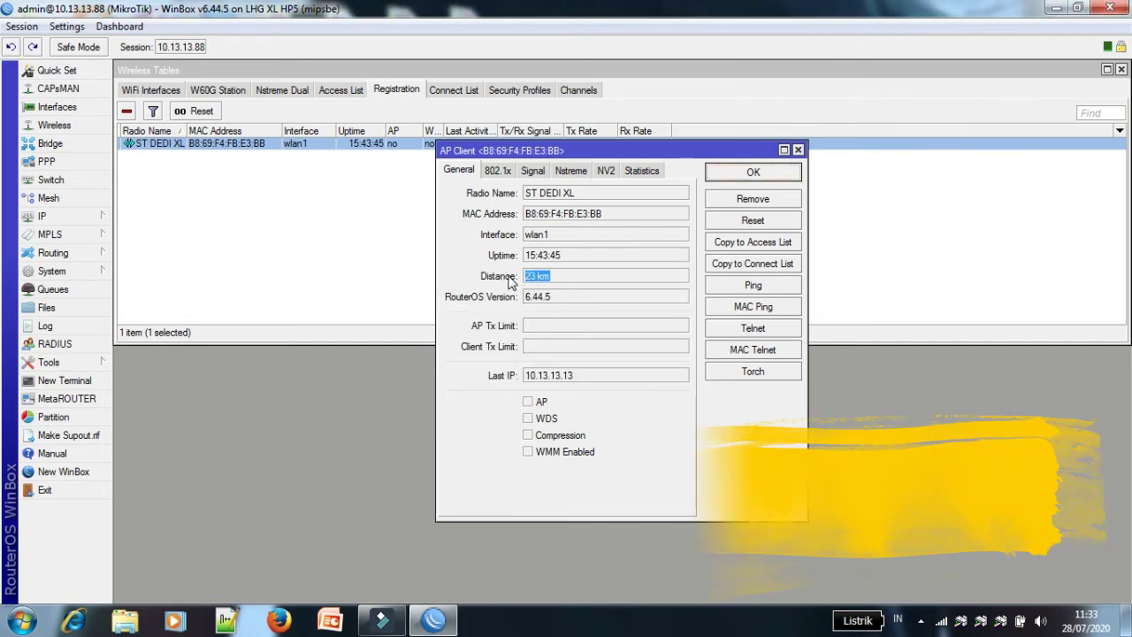
pyautogui.click(531, 171)
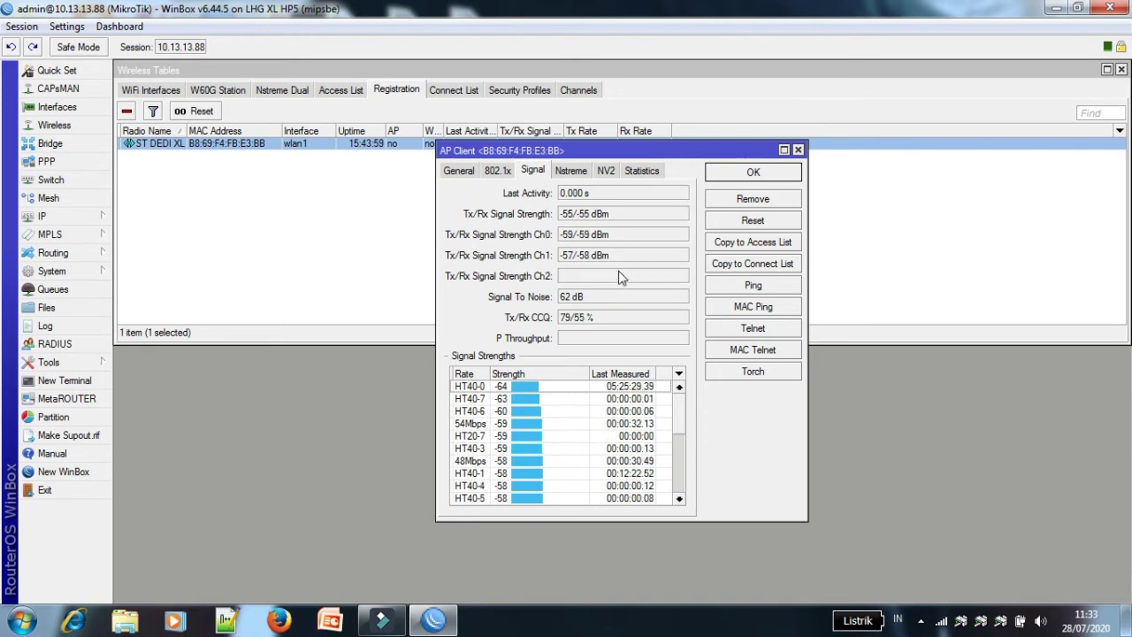
pyautogui.click(750, 172)
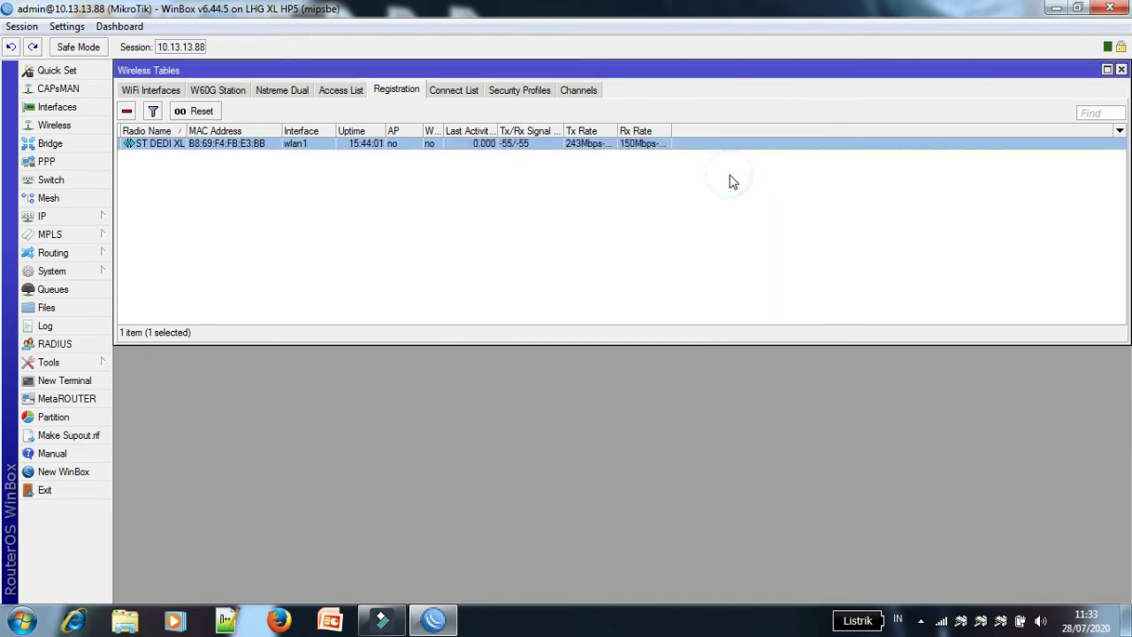
pyautogui.click(142, 92)
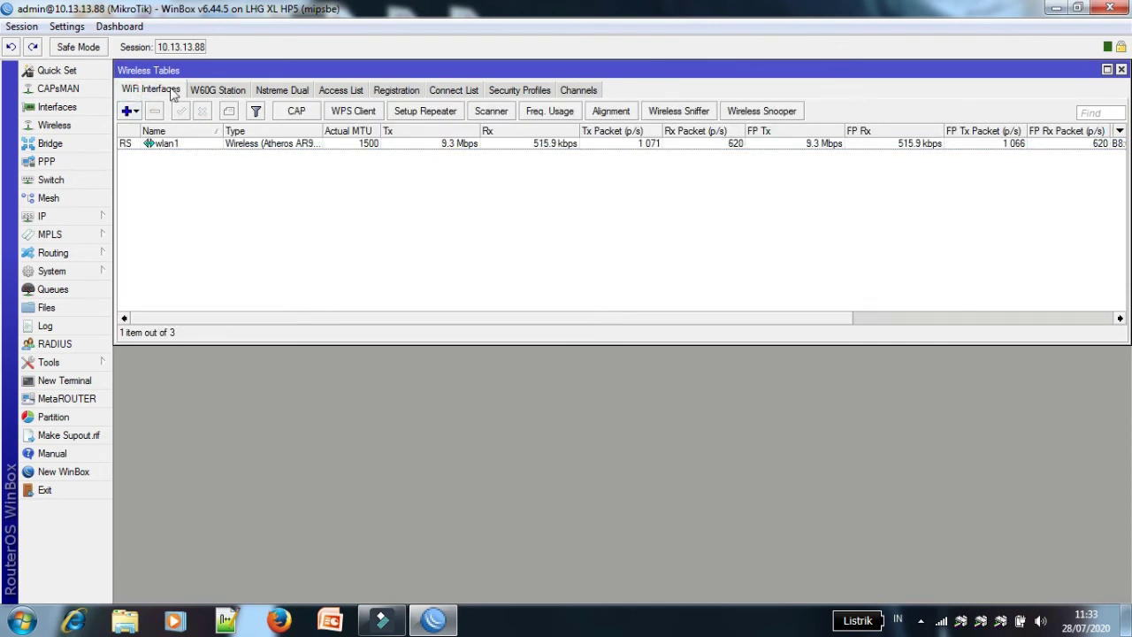
pyautogui.click(402, 92)
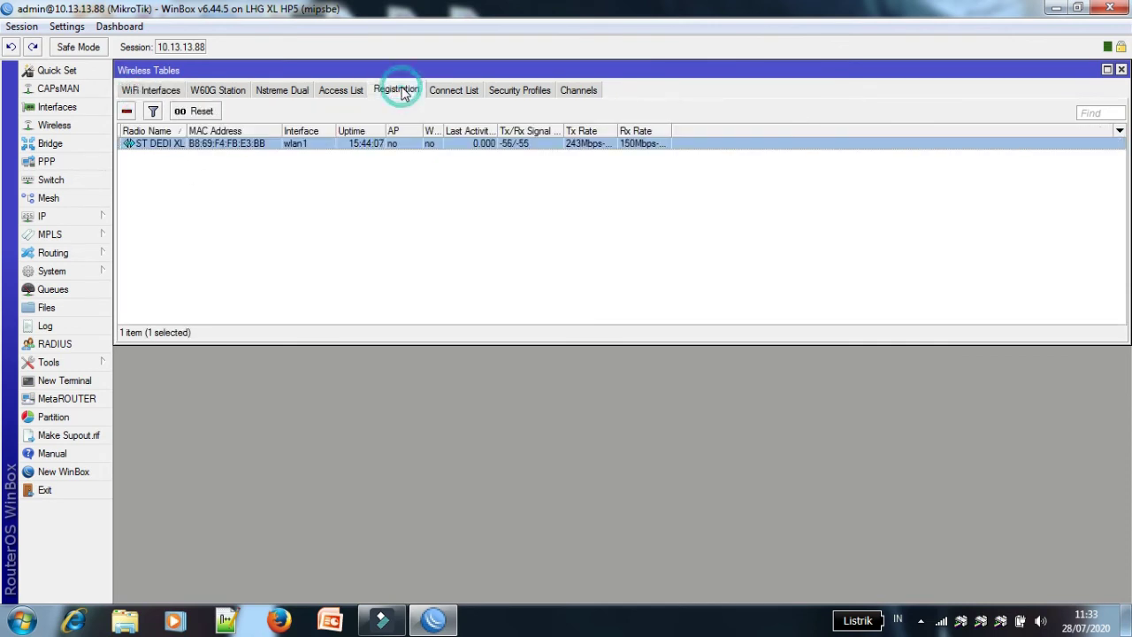
# Step: Run a UDP bandwidth test to 10.13.13.99 with direction both while watching wlan1's traffic, and stop it
pyautogui.click(147, 92)
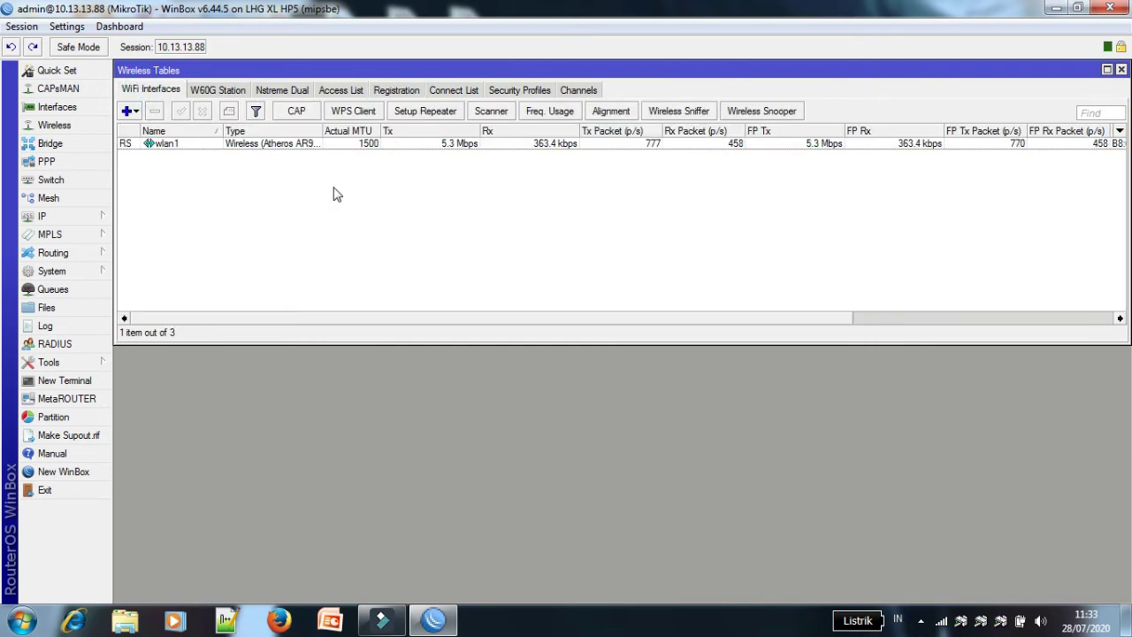
pyautogui.click(81, 365)
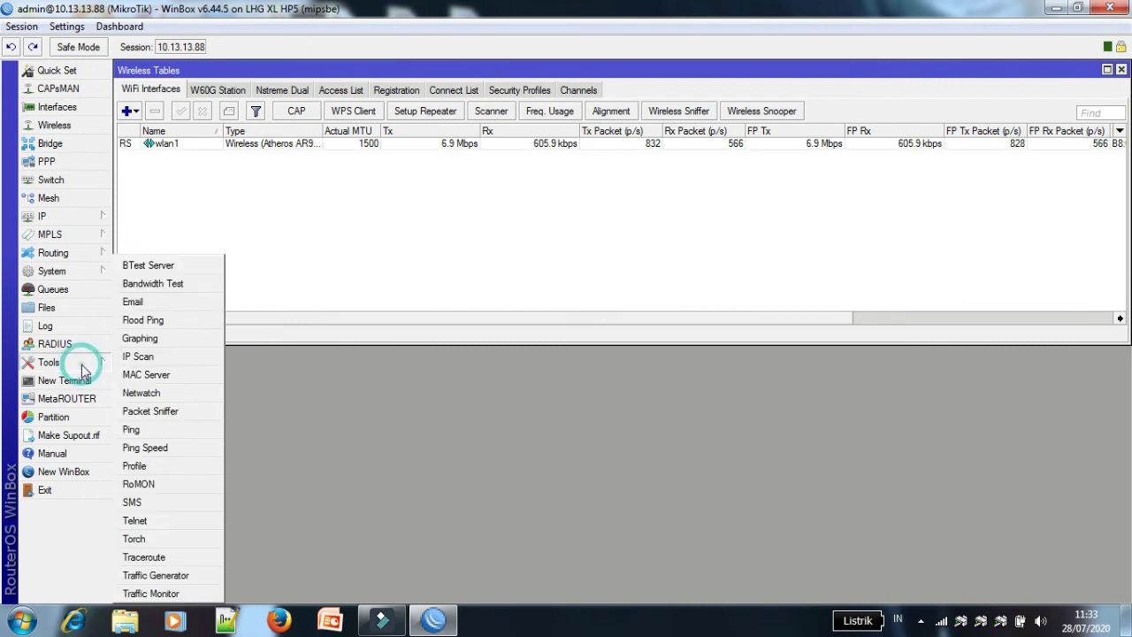
pyautogui.click(179, 286)
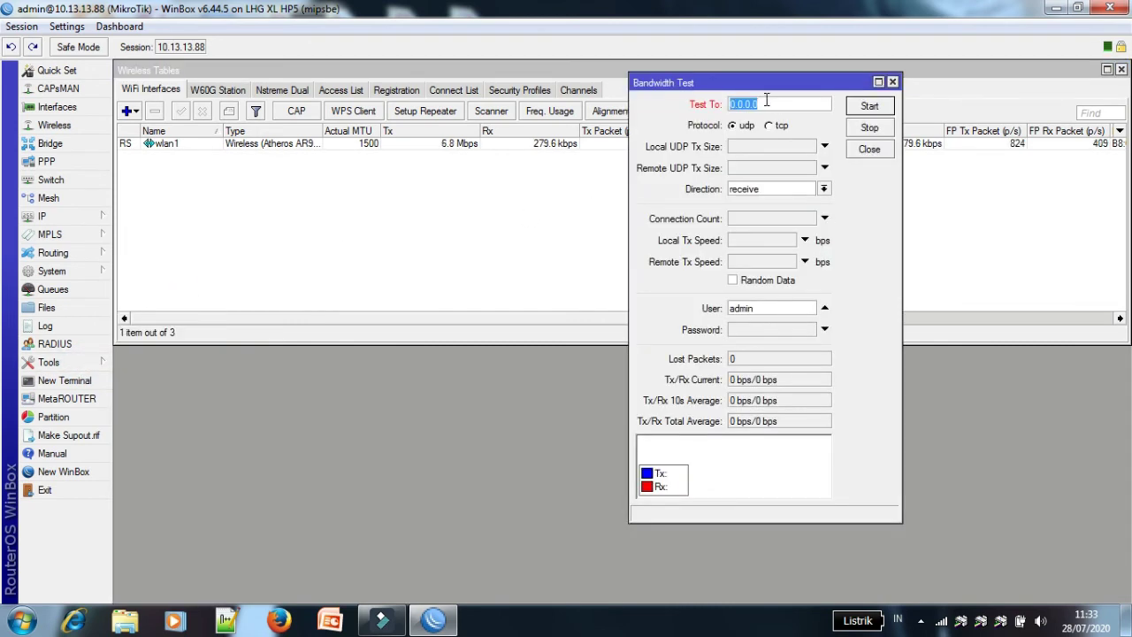
pyautogui.write('10.13.13.99')
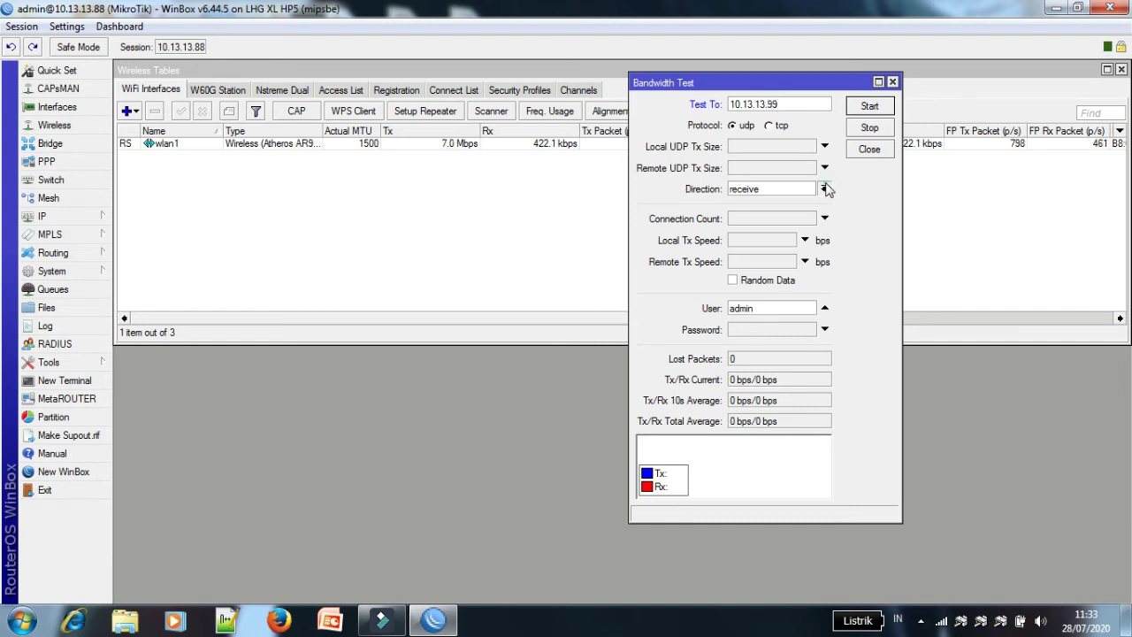
pyautogui.click(823, 188)
pyautogui.click(816, 203)
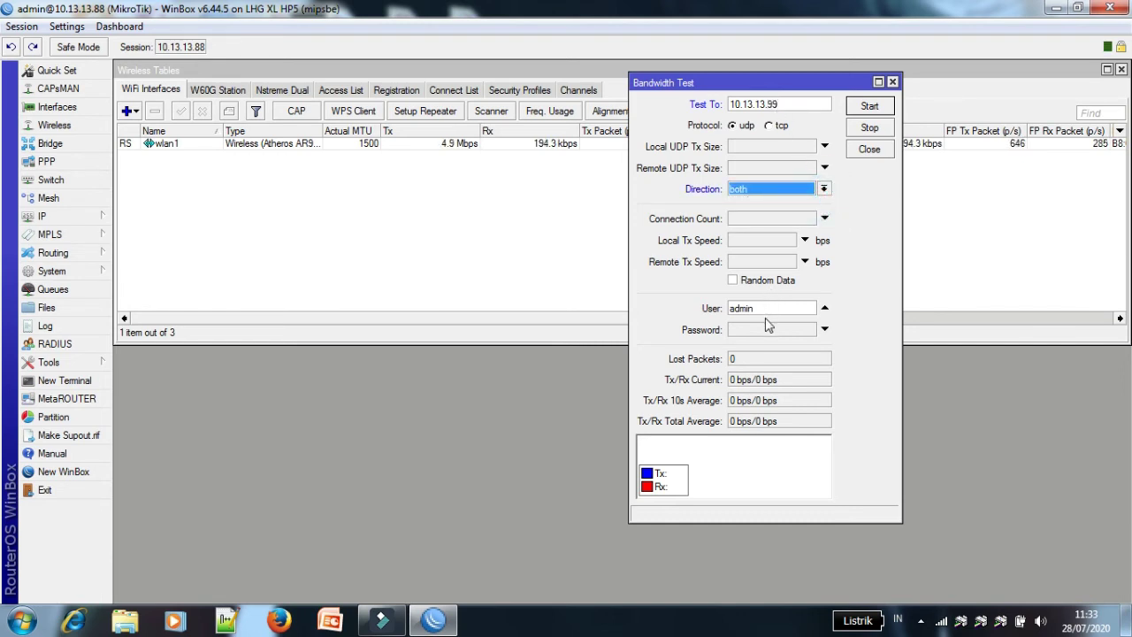
pyautogui.click(869, 106)
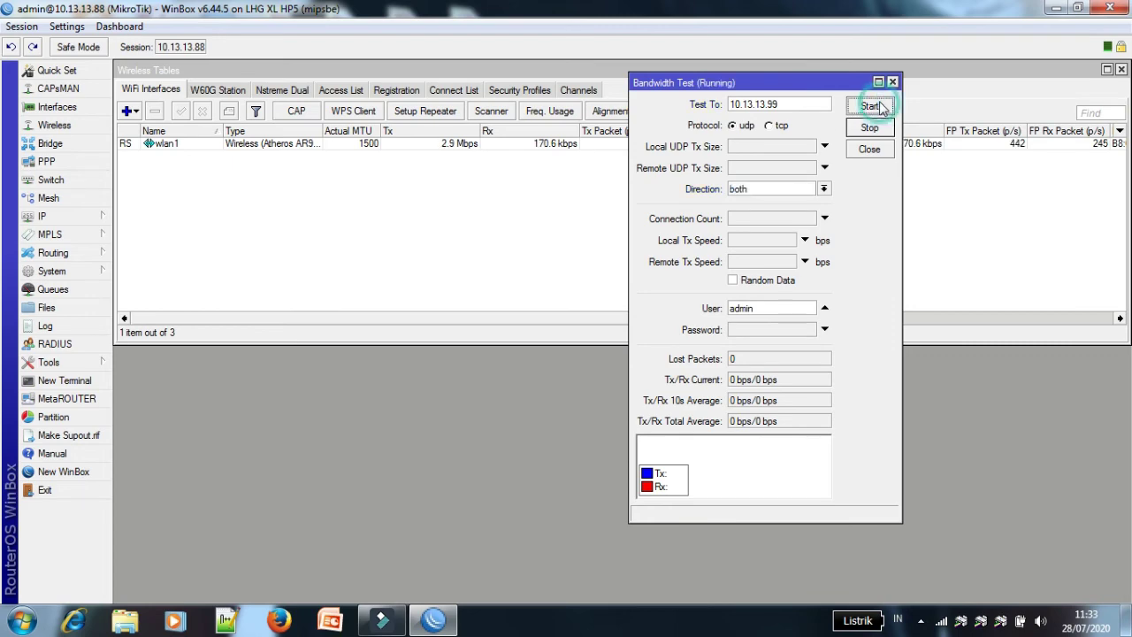
pyautogui.moveTo(769, 84); pyautogui.dragTo(838, 70)
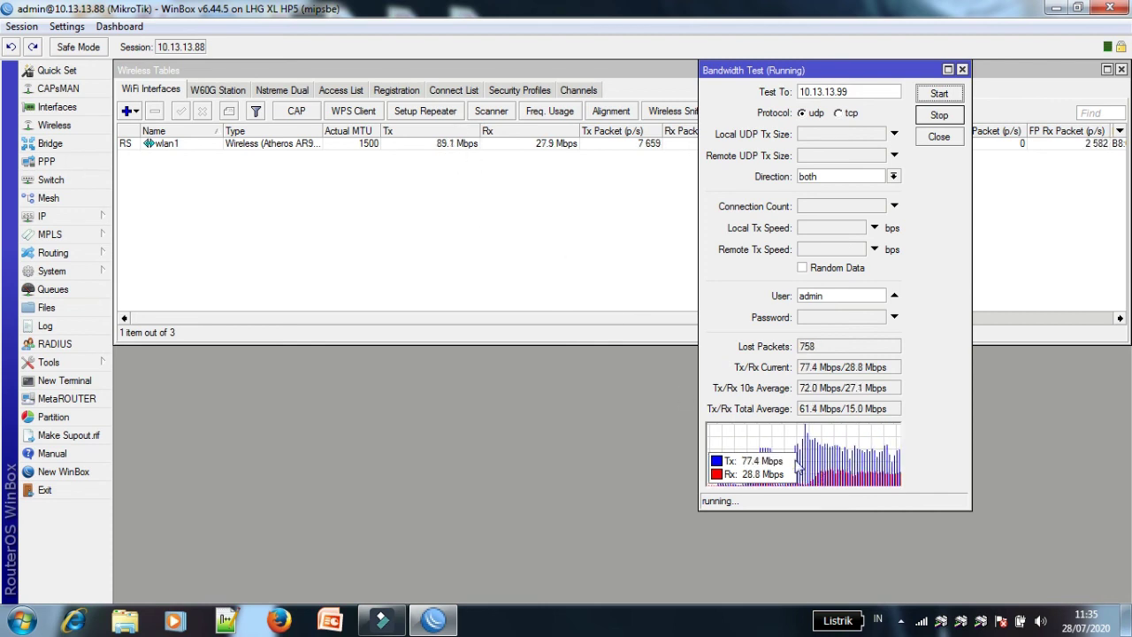
pyautogui.click(942, 115)
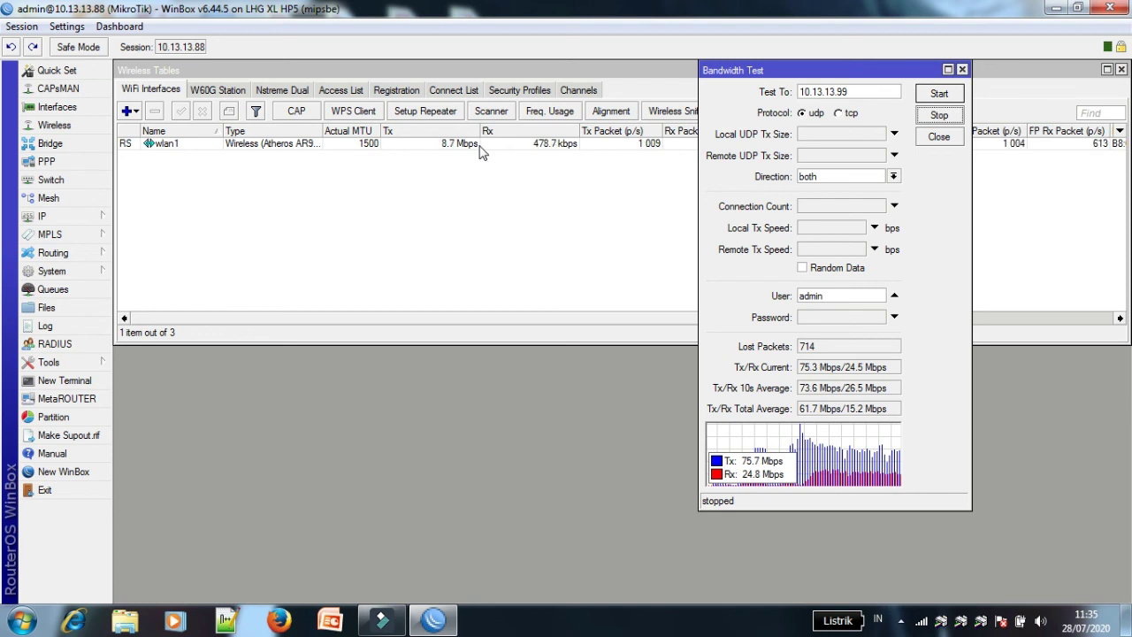
# Step: Recheck the registered station's data rates, signal details and distance following the bandwidth test, and close its details
pyautogui.click(393, 91)
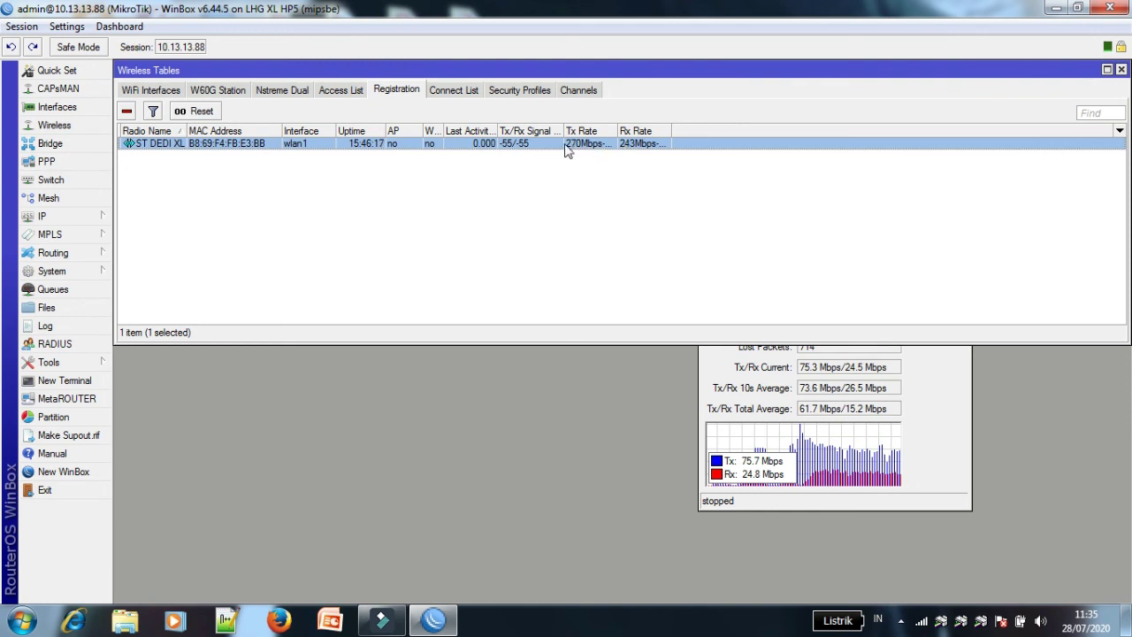
pyautogui.doubleClick(544, 144)
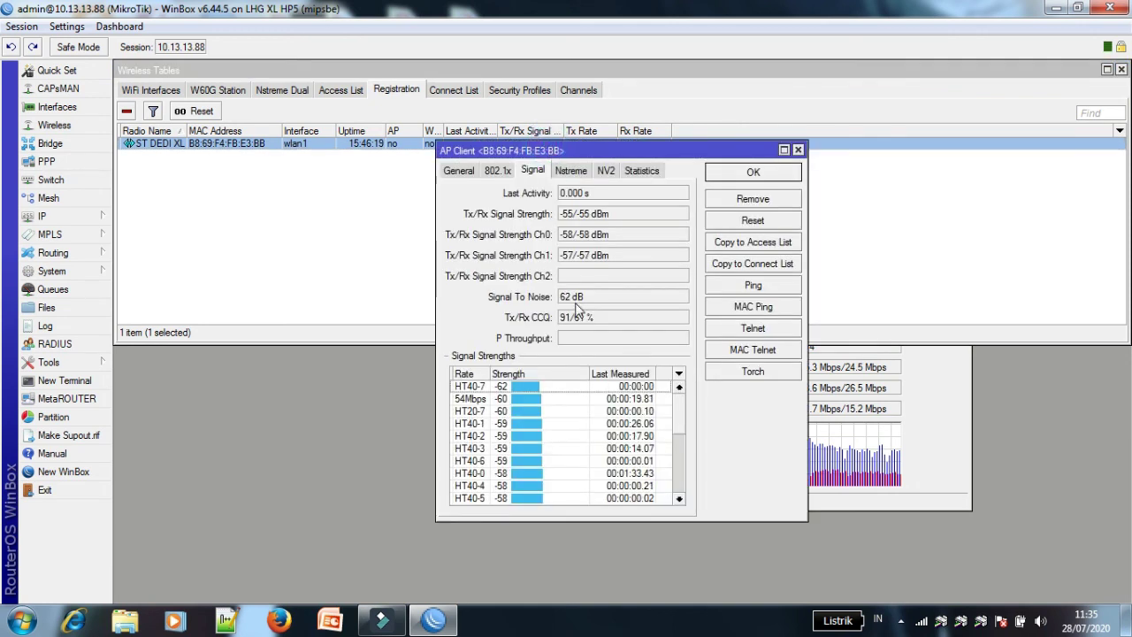
pyautogui.click(456, 170)
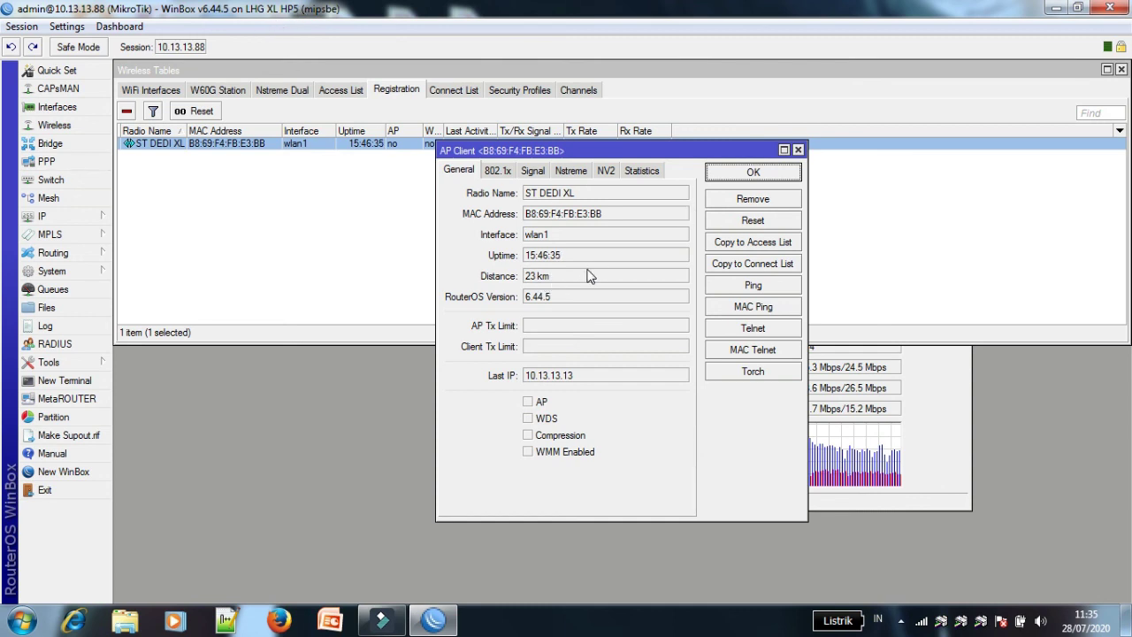
pyautogui.click(754, 172)
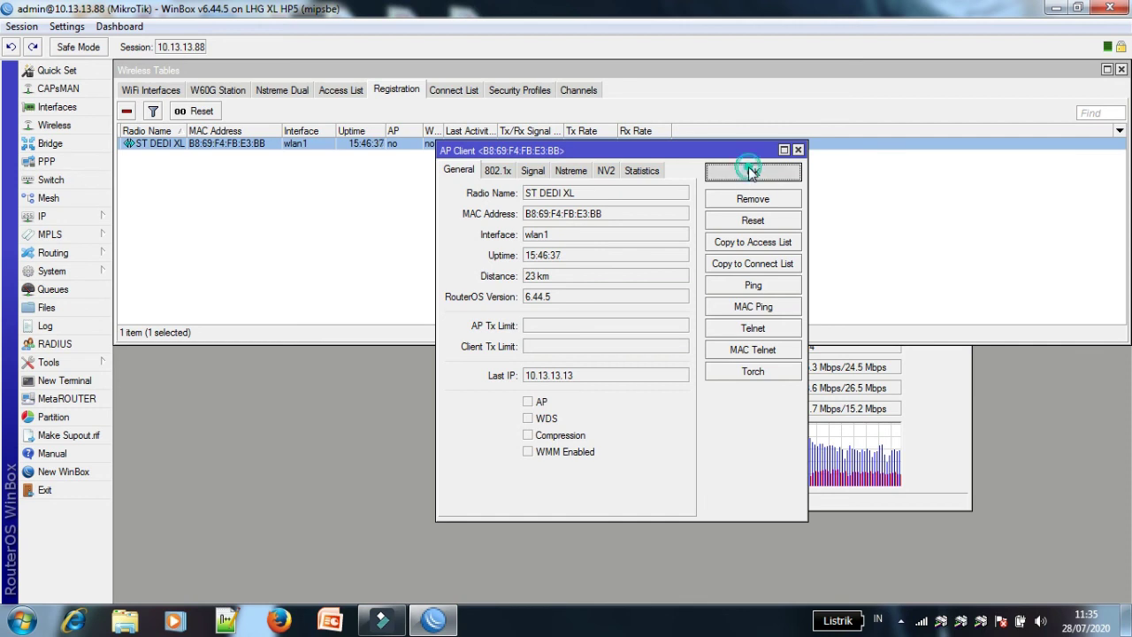